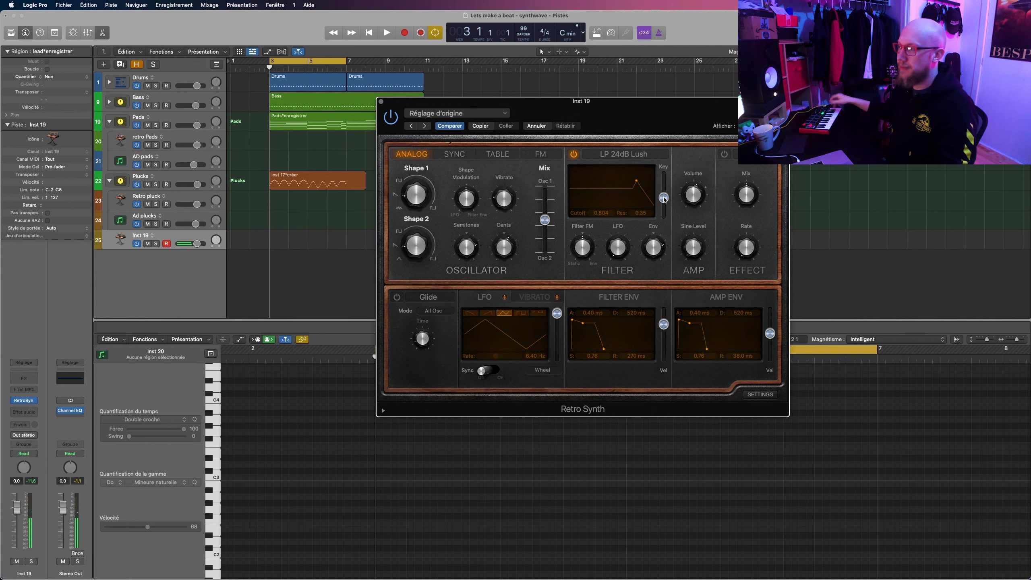
# - Turn on Retro Synth's effect section and raise the effect rate
pyautogui.moveTo(736, 171)
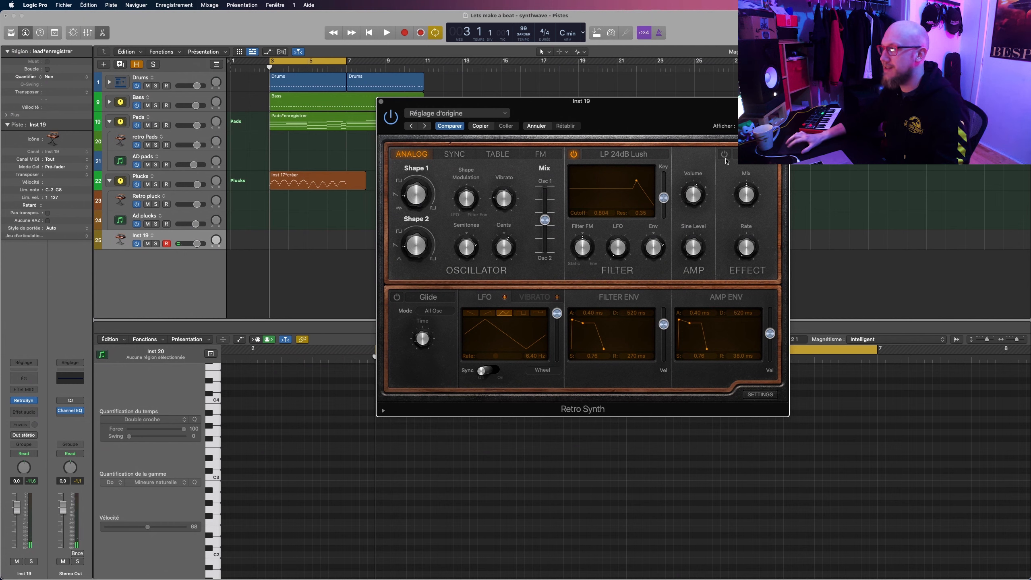
pyautogui.click(725, 155)
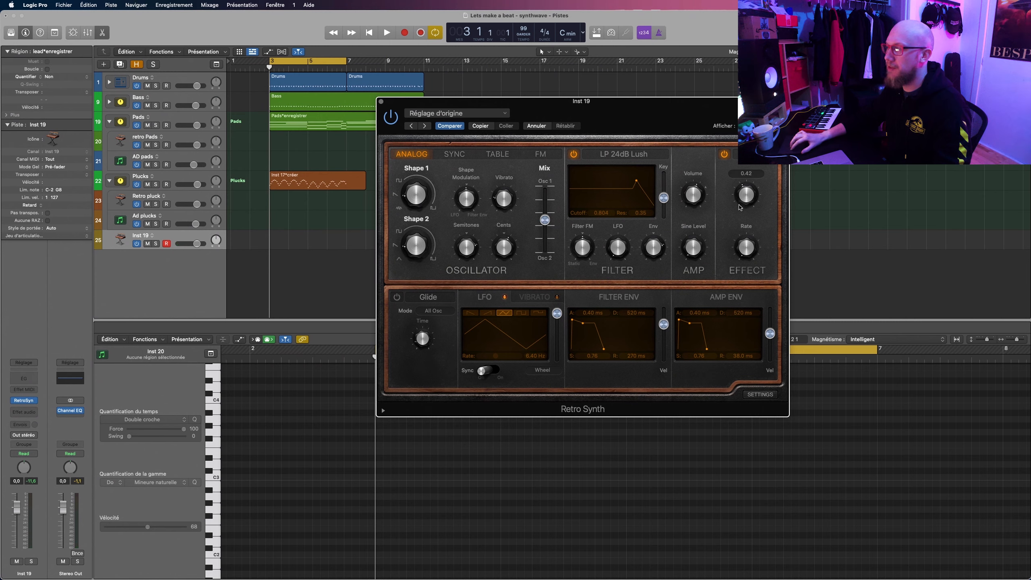
pyautogui.moveTo(750, 248); pyautogui.dragTo(748, 228)
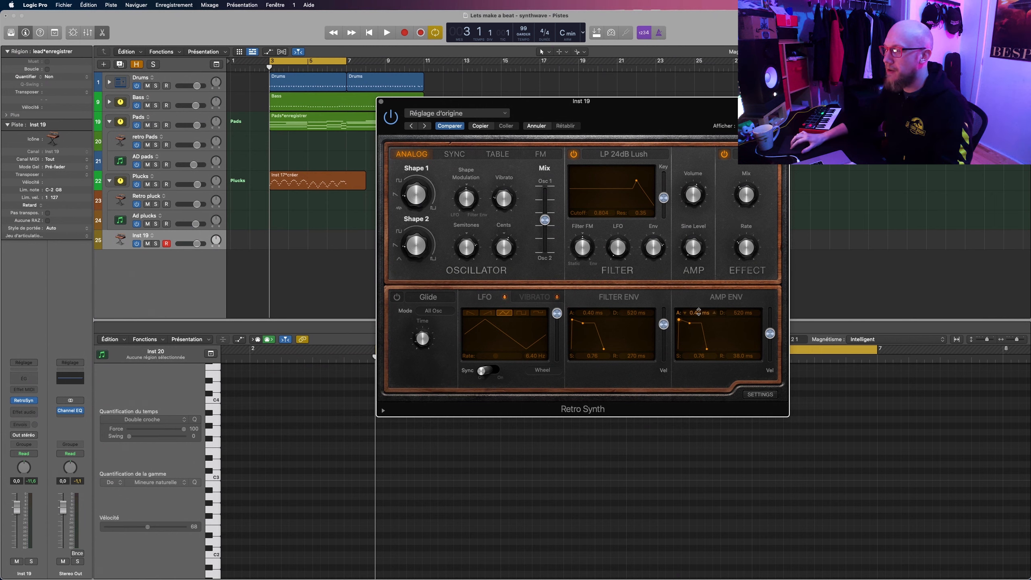
# - Set the amp envelope to 4.10 ms attack, 1600 ms decay and 0.68 sustain, and the filter envelope to 220 ms decay and 0.00 sustain
pyautogui.moveTo(699, 313); pyautogui.dragTo(699, 307)
pyautogui.moveTo(692, 323)
pyautogui.mouseDown()
pyautogui.moveTo(705, 326)
pyautogui.moveTo(695, 325)
pyautogui.mouseUp()
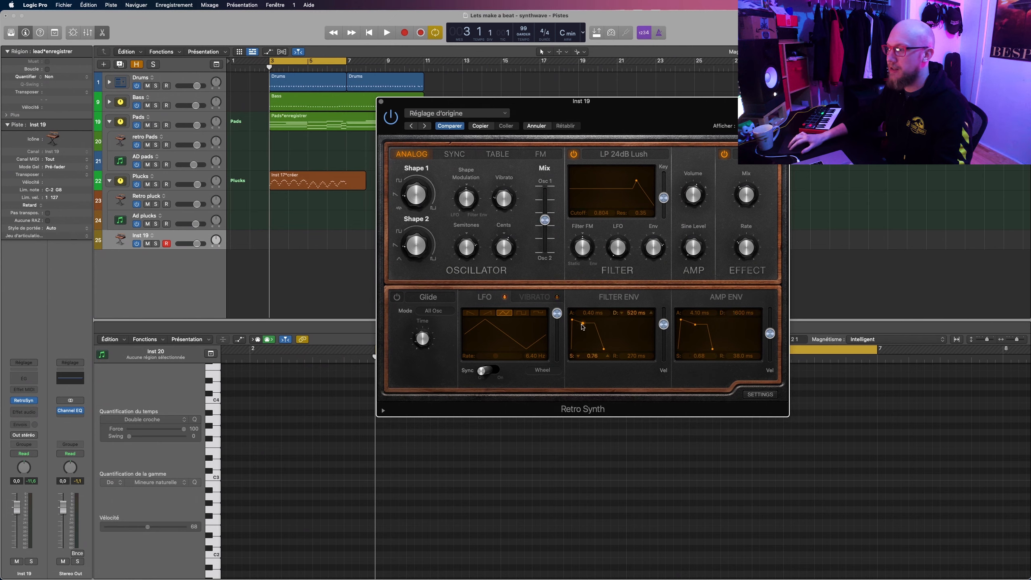
pyautogui.moveTo(583, 323); pyautogui.dragTo(580, 354)
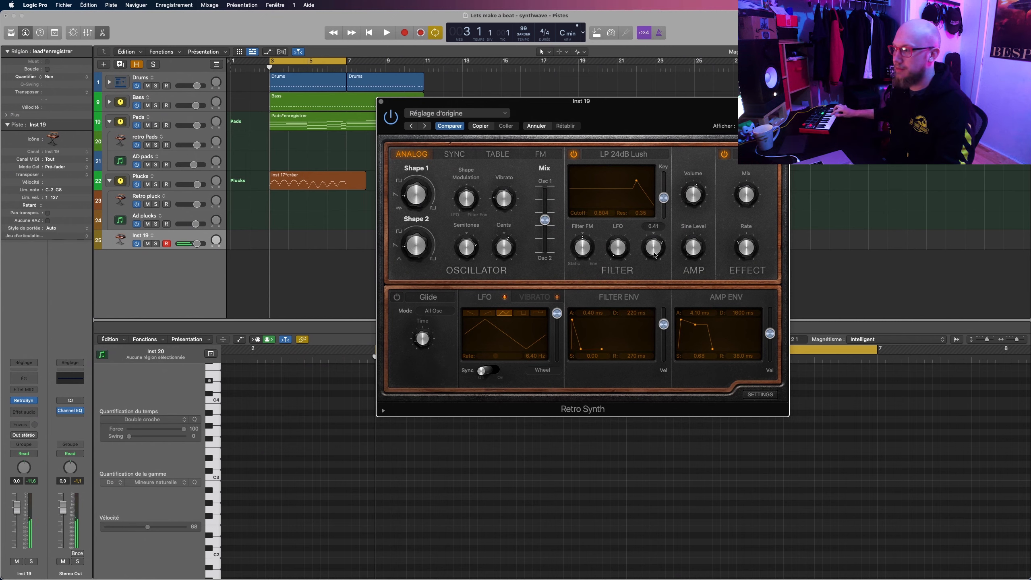
# - Raise the synth's amp volume and sine level
pyautogui.moveTo(693, 205); pyautogui.dragTo(694, 198)
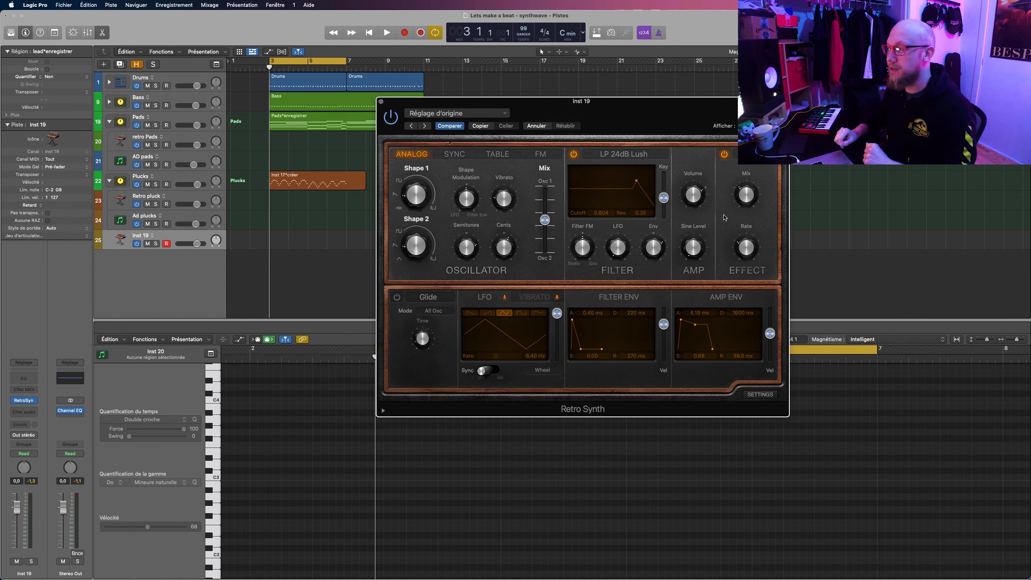
pyautogui.moveTo(695, 248)
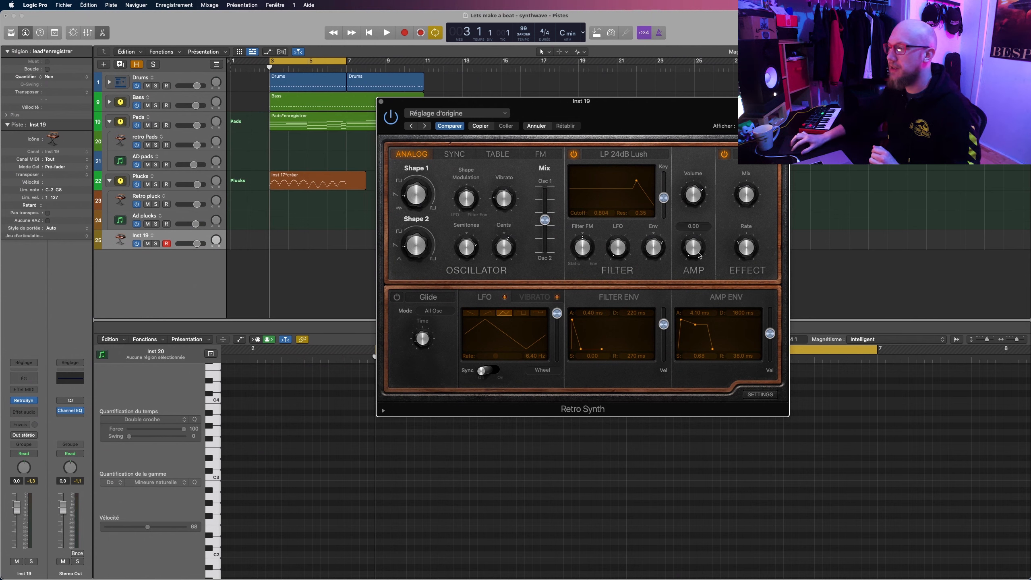
pyautogui.moveTo(695, 246); pyautogui.dragTo(695, 224)
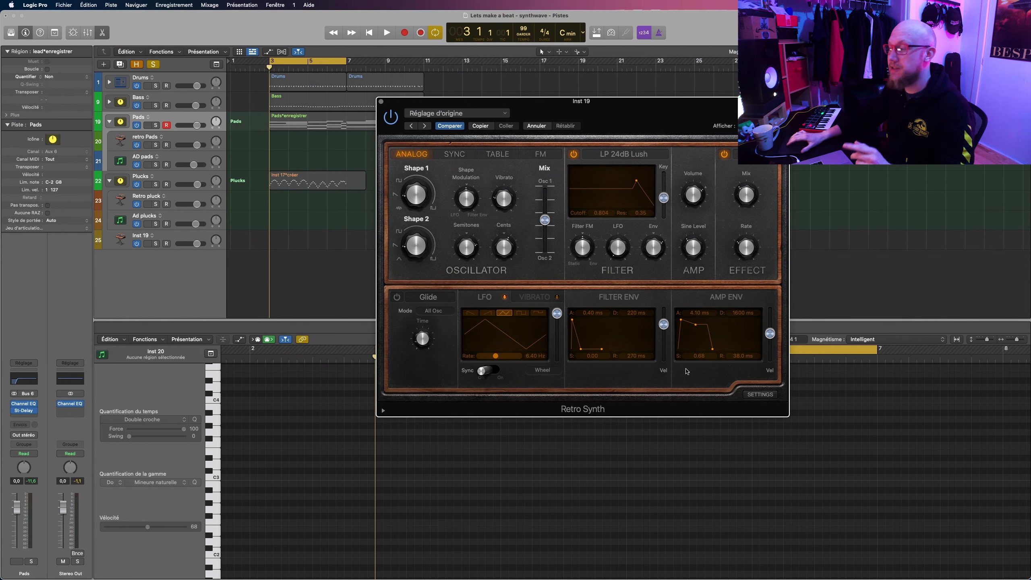
# - Set Retro Synth's stereo spread to 0.33 and unison to 4 in its global settings, and reselect the Inst 19 track
pyautogui.click(758, 396)
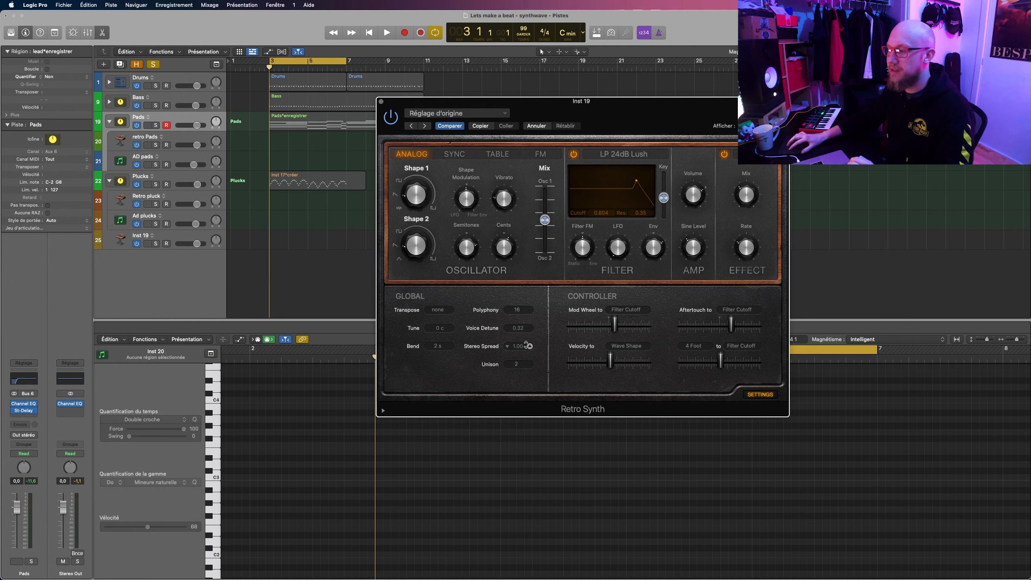
pyautogui.moveTo(526, 345); pyautogui.dragTo(525, 352)
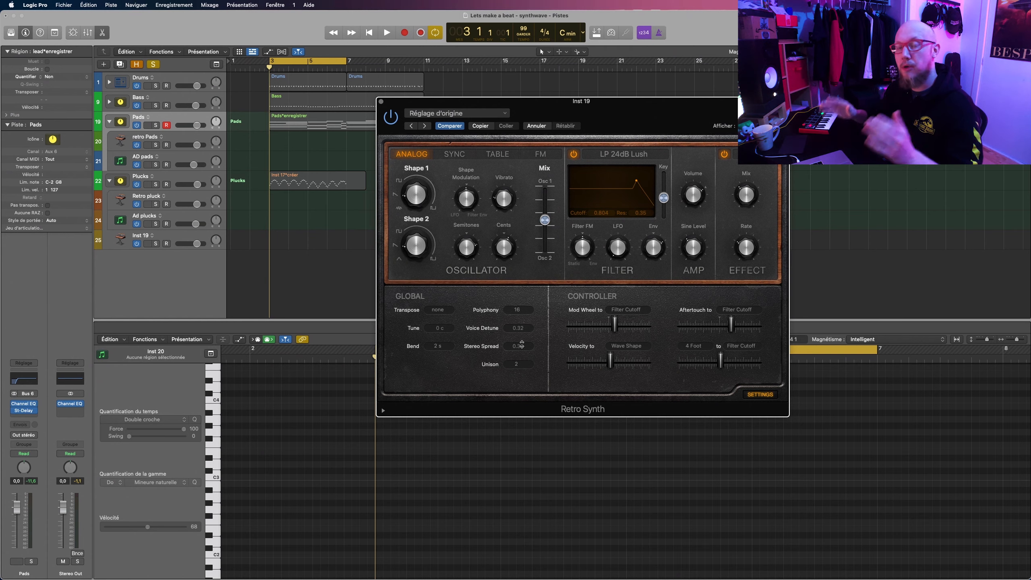
pyautogui.click(517, 365)
pyautogui.click(526, 379)
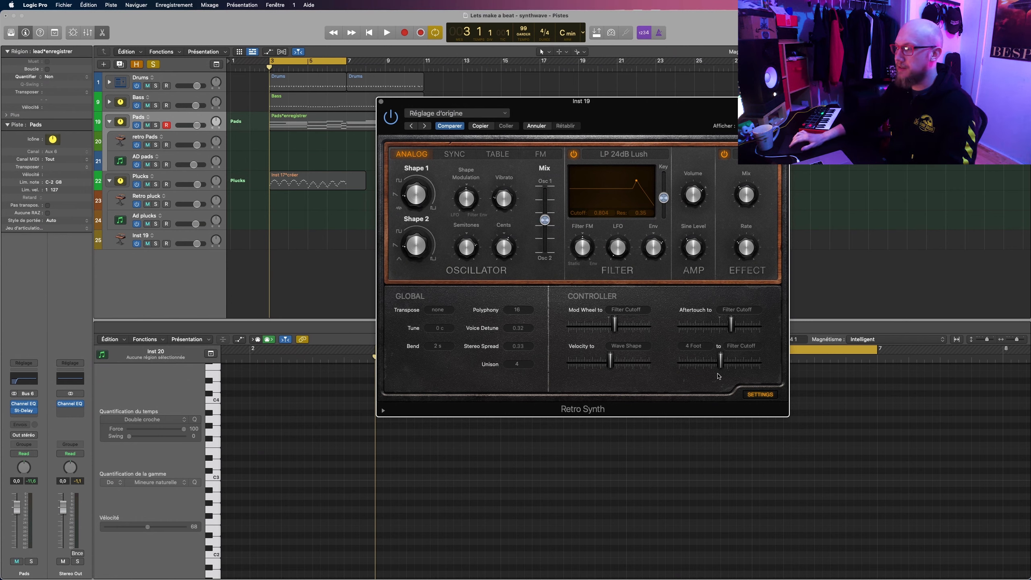
pyautogui.click(187, 240)
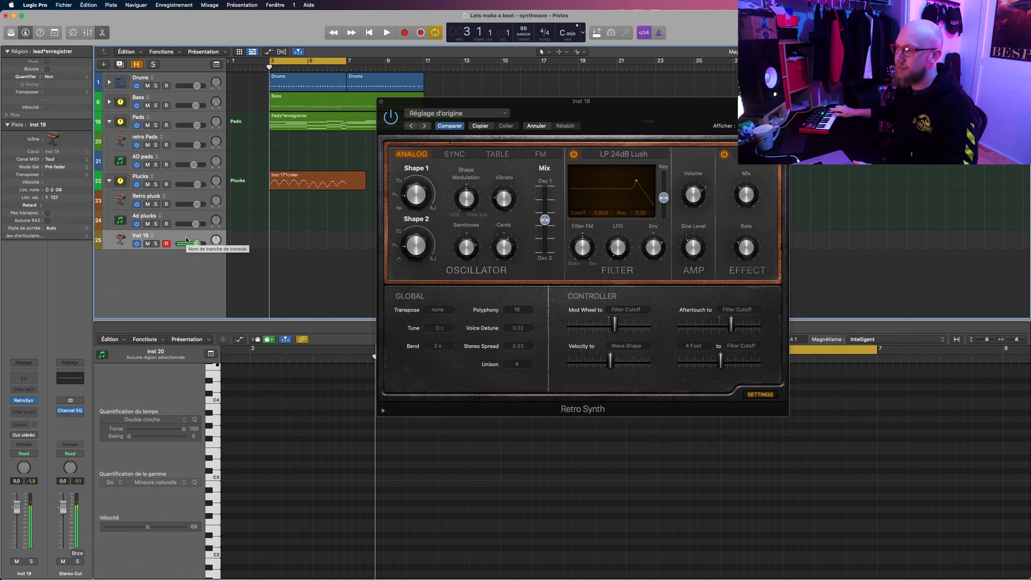
# - Return to the synth's envelope view, turn on Glide and adjust its time
pyautogui.click(759, 394)
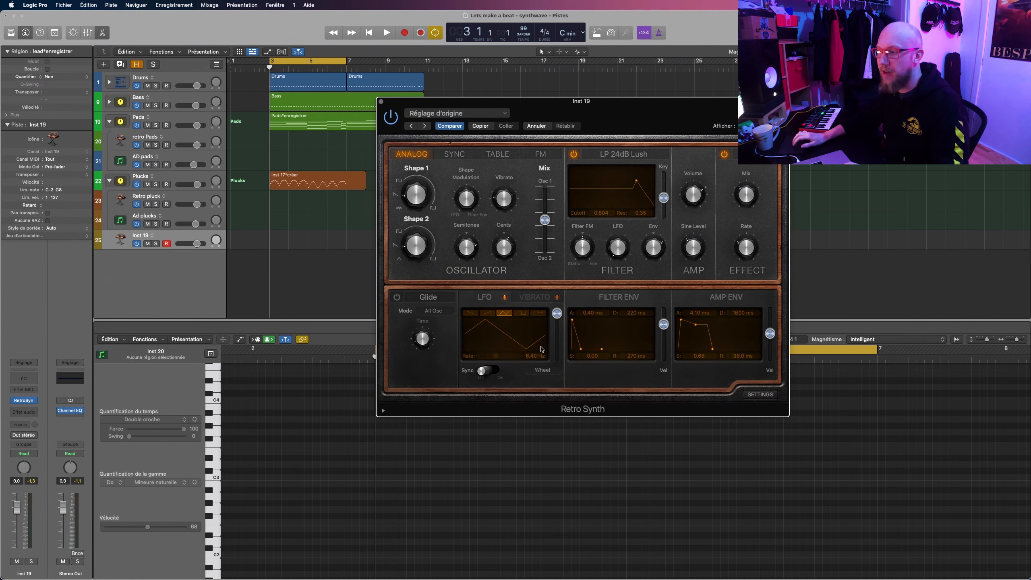
pyautogui.click(397, 298)
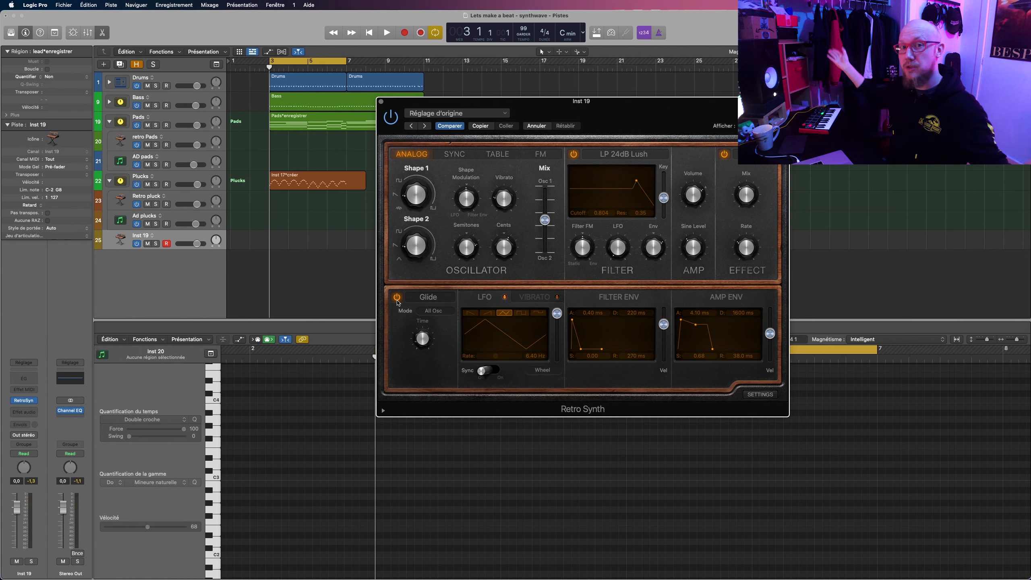
pyautogui.moveTo(423, 309); pyautogui.dragTo(426, 337)
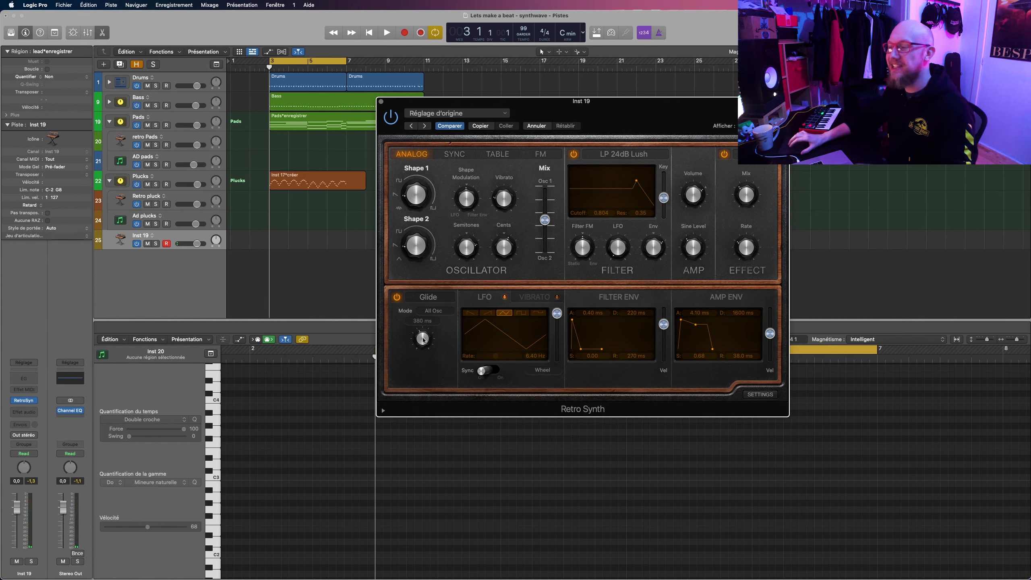
pyautogui.moveTo(426, 336)
pyautogui.mouseDown()
pyautogui.moveTo(416, 357)
pyautogui.moveTo(425, 341)
pyautogui.mouseUp()
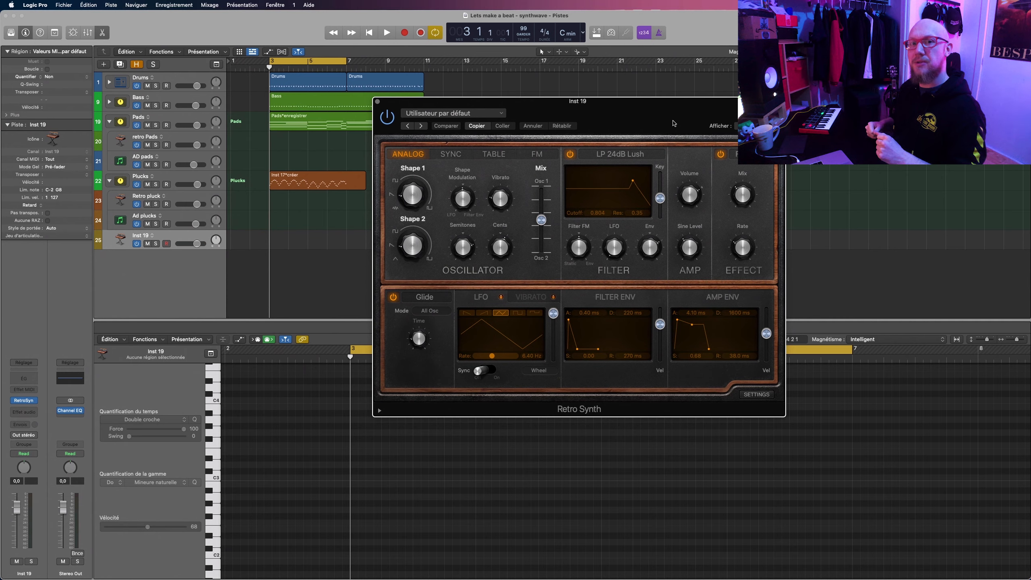
# - Record a lead melody on the Inst 19 track across the cycle range from bar 3 to bar 7
pyautogui.press('r')
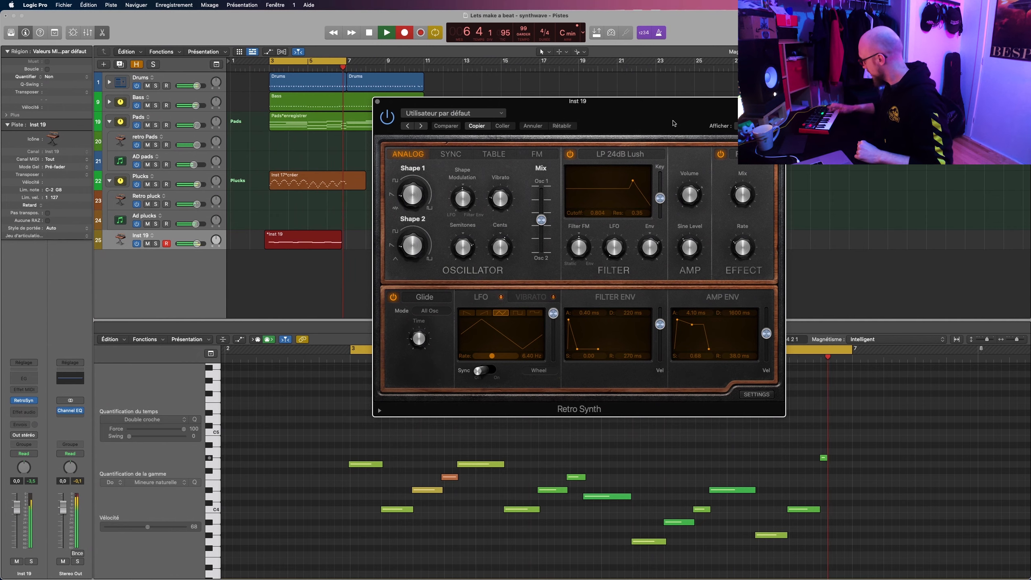
pyautogui.press('space')
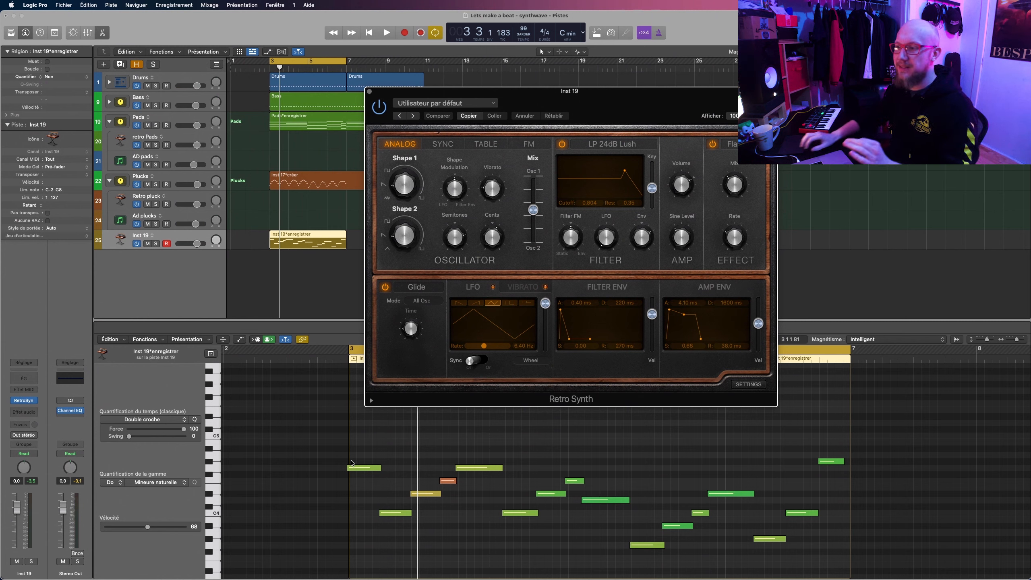
# - Quantize all recorded melody notes to sixteenths at strength 74, and the first note at strength 100
pyautogui.click(380, 443)
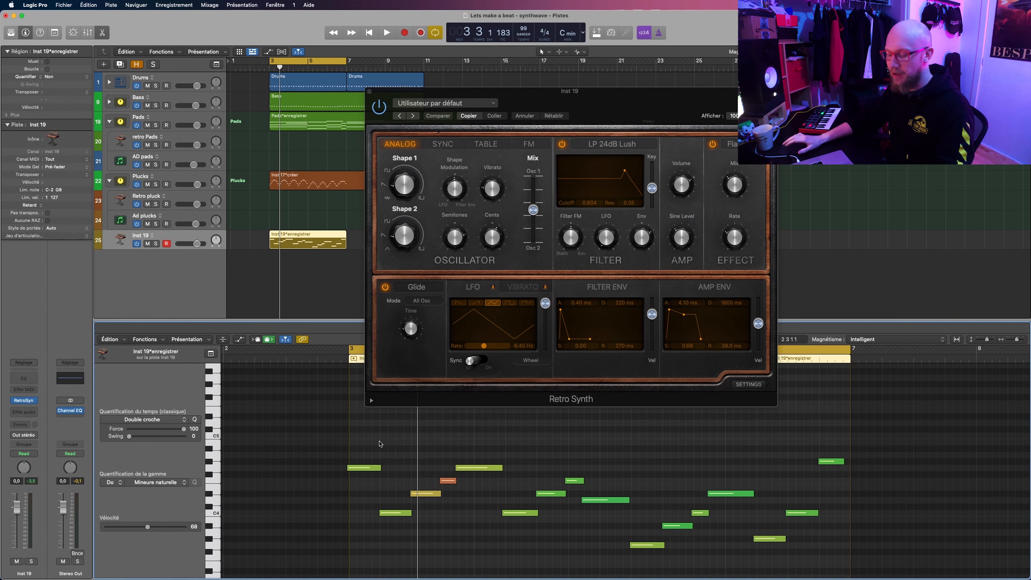
pyautogui.press('super+a')
pyautogui.click(171, 431)
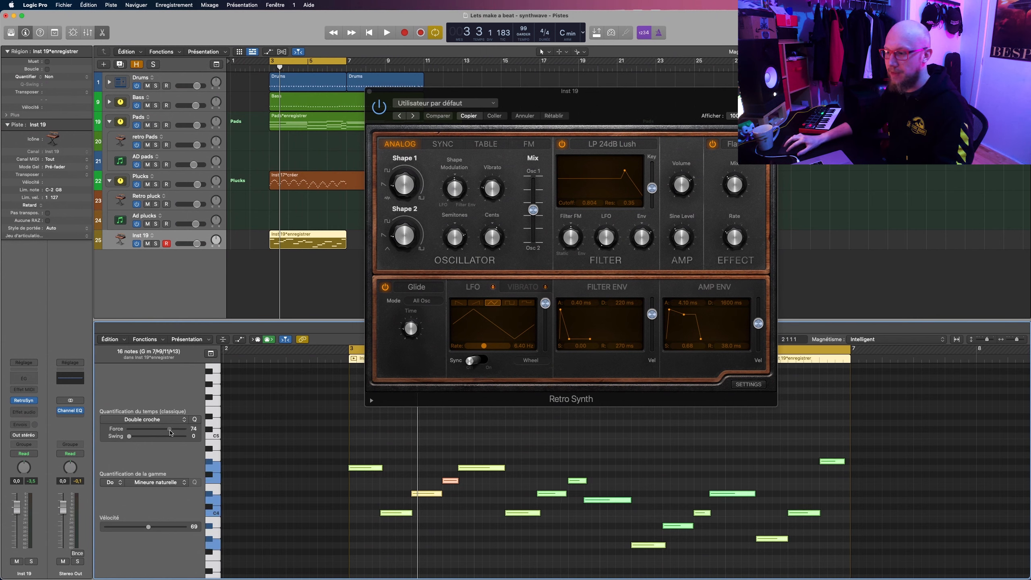
pyautogui.click(375, 449)
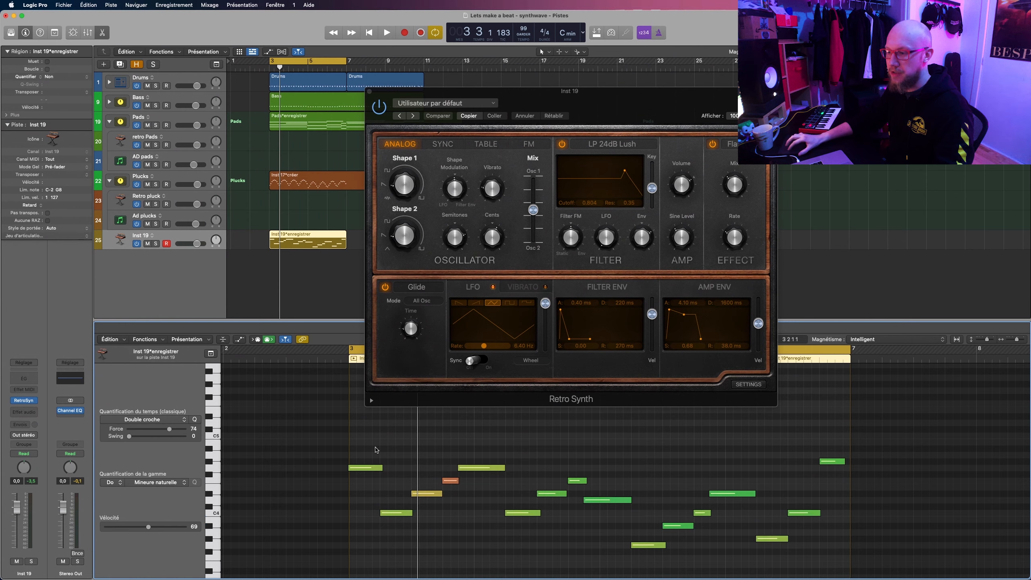
pyautogui.click(367, 467)
pyautogui.moveTo(169, 429); pyautogui.dragTo(396, 432)
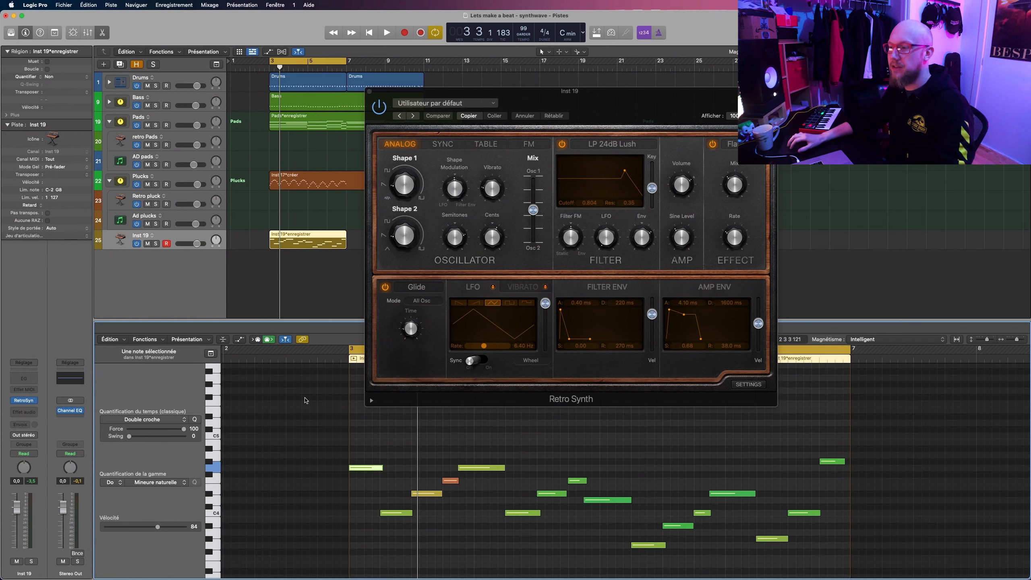
# - Extend the melody's last note to the region's end at bar 7 and play the result back
pyautogui.moveTo(845, 462); pyautogui.dragTo(850, 462)
pyautogui.press('space')
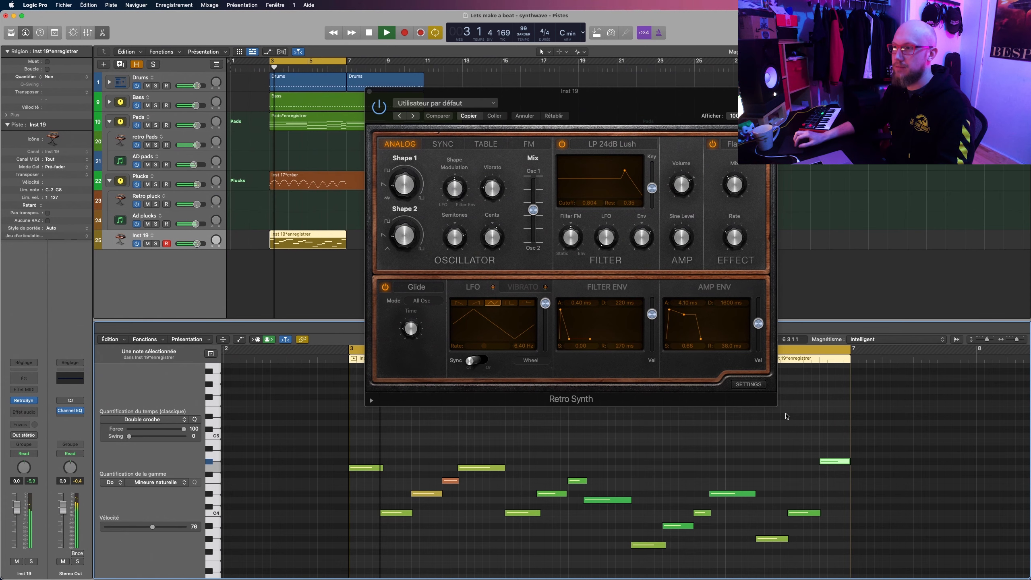
pyautogui.press('space')
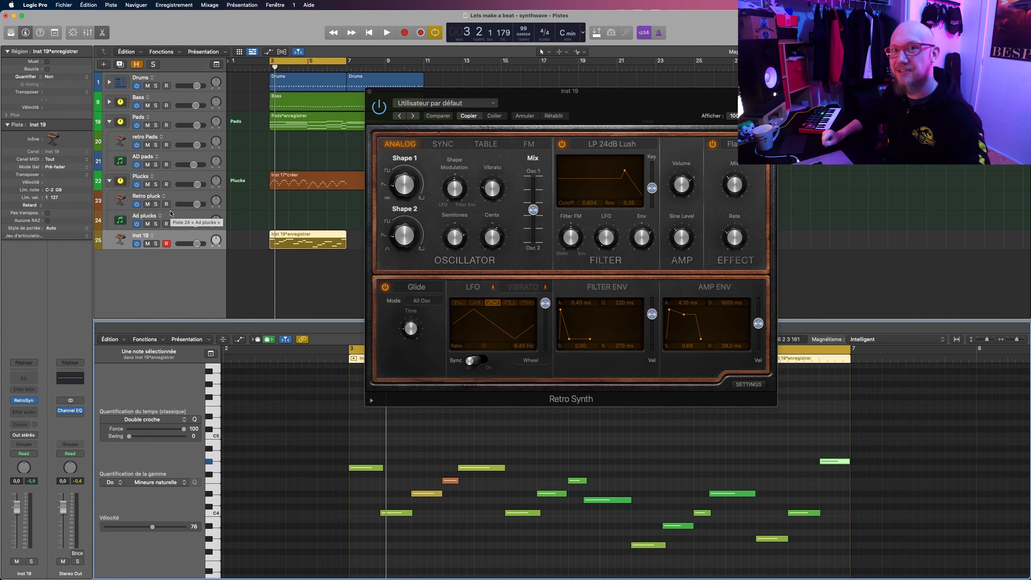
# - Add an instrument track below Inst 19 and load Kontakt on it in stereo
pyautogui.moveTo(185, 502)
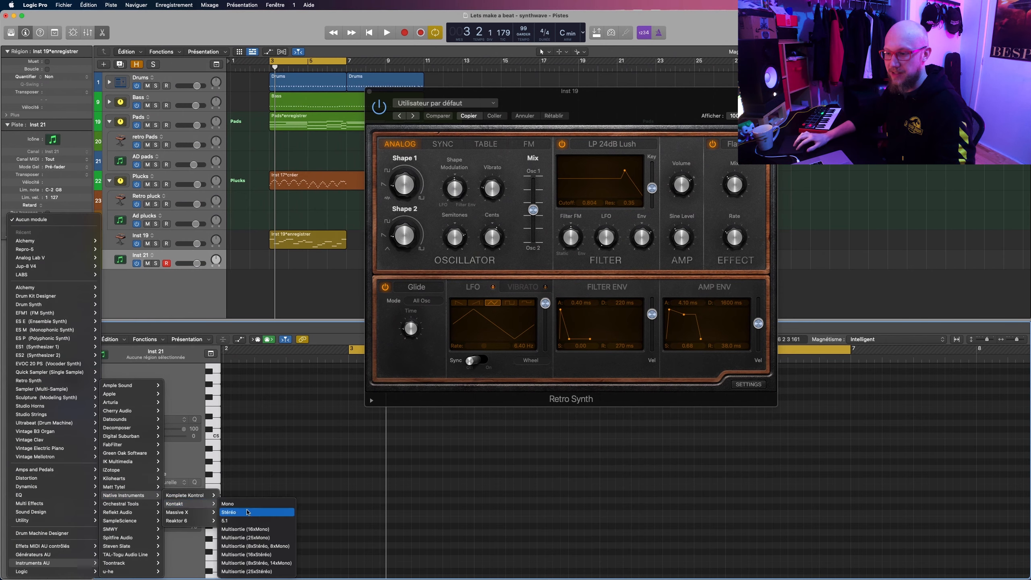
pyautogui.click(249, 512)
# - Rename the Inst 19 track as Retro Lead and the Kontakt track as Retro AD
pyautogui.doubleClick(141, 236)
pyautogui.write('Lead')
pyautogui.press('BackSpace')
pyautogui.press('BackSpace')
pyautogui.press('BackSpace')
pyautogui.press('BackSpace')
pyautogui.write('Retro Lead')
pyautogui.press('Tab')
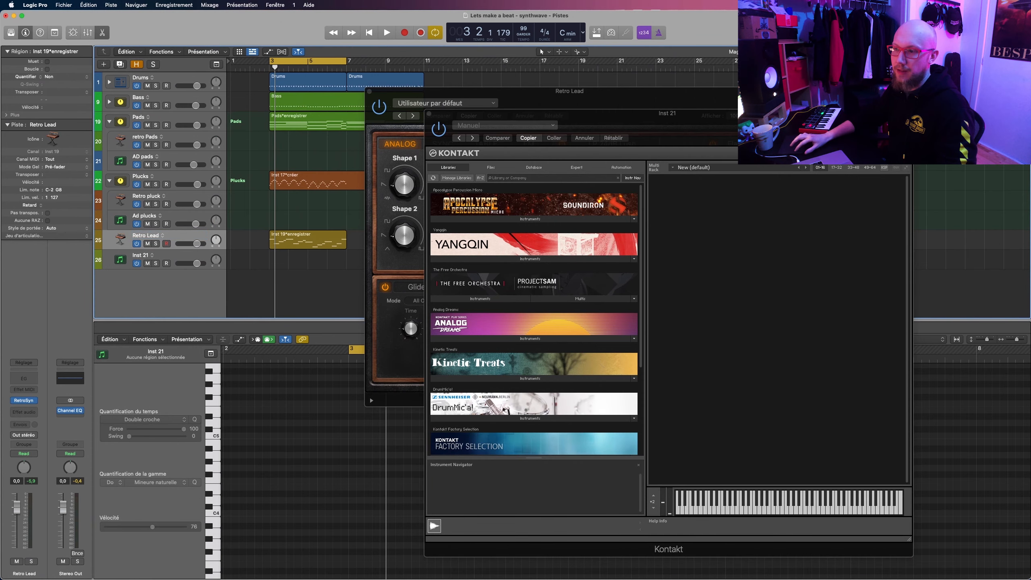
pyautogui.write('Retro ZD')
pyautogui.press('BackSpace')
pyautogui.press('BackSpace')
pyautogui.write('AD')
# - Group the Retro Lead and Retro AD tracks into a track stack and move the recorded melody region onto the stack's main track
pyautogui.keyDown('shift'); pyautogui.click(118, 245); pyautogui.keyUp('shift')
pyautogui.press('shift+super+d')
pyautogui.press('Return')
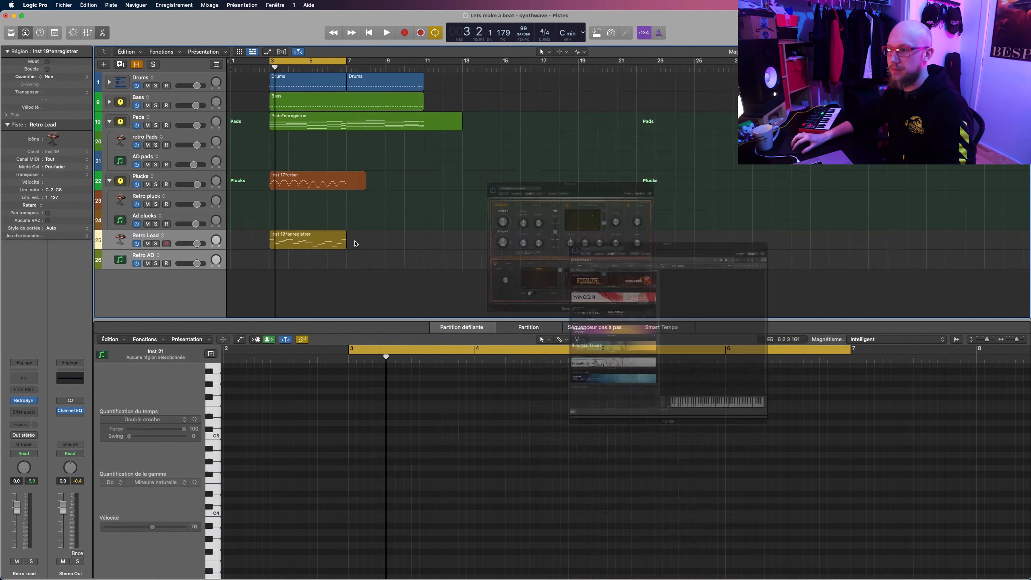
pyautogui.moveTo(316, 260); pyautogui.dragTo(317, 240)
# - Rename the new track stack as Leads
pyautogui.doubleClick(141, 236)
pyautogui.write('Leads')
pyautogui.press('Return')
# - Close the Retro Synth window and load Analog Dreams.nki into Kontakt with the Weirder Stuff snapshot
pyautogui.click(369, 91)
pyautogui.moveTo(705, 135); pyautogui.dragTo(653, 125)
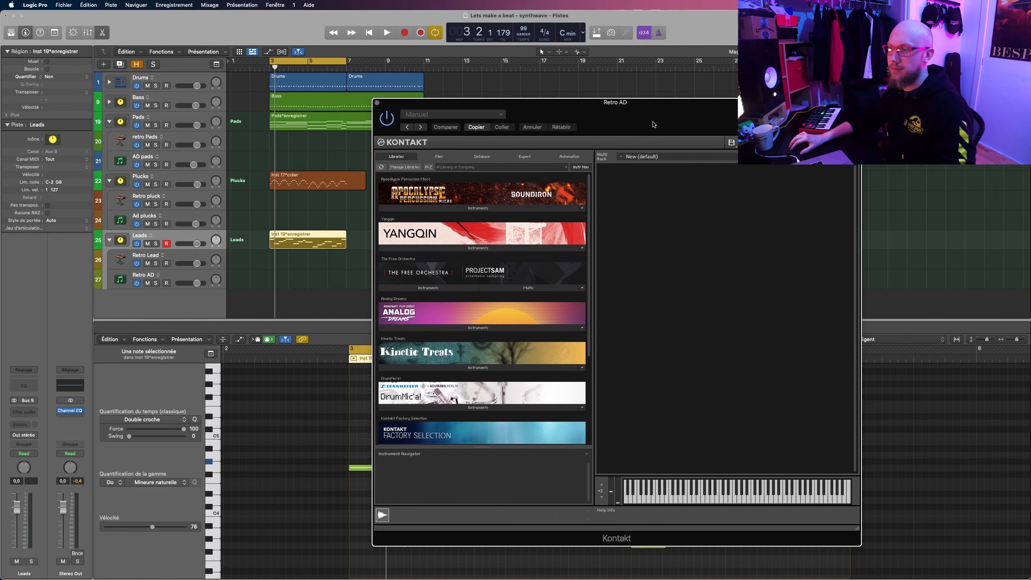
pyautogui.click(479, 328)
pyautogui.moveTo(409, 344); pyautogui.dragTo(629, 225)
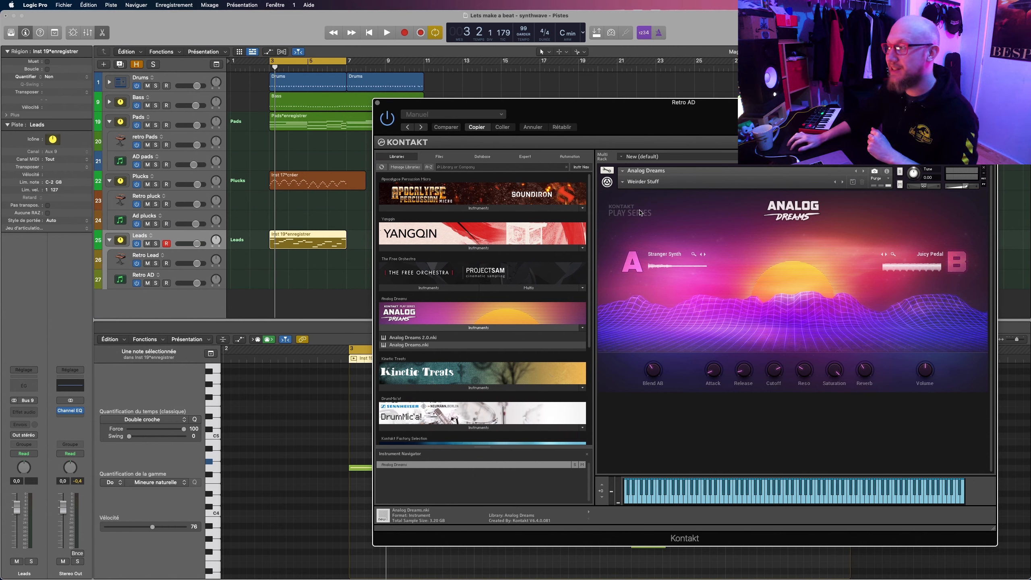
pyautogui.click(623, 184)
# - Solo the Retro AD track, start playback and adjust the A/B blend of Analog Dreams
pyautogui.click(155, 283)
pyautogui.press('space')
pyautogui.moveTo(651, 375); pyautogui.dragTo(652, 369)
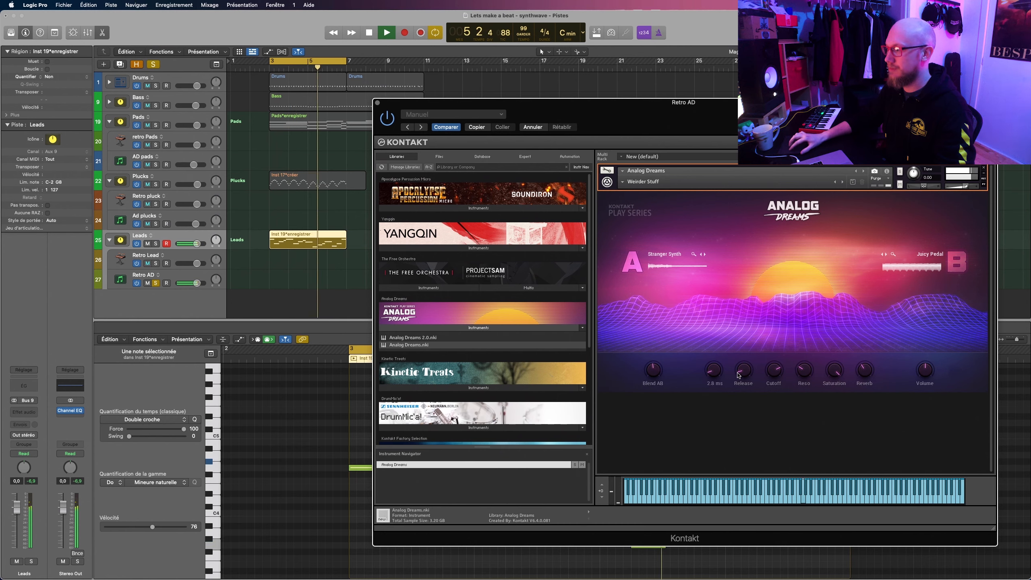
# - Set the Analog Dreams release to about 54.2 ms and adjust its cutoff, resonance, saturation and reverb
pyautogui.moveTo(745, 352); pyautogui.dragTo(744, 361)
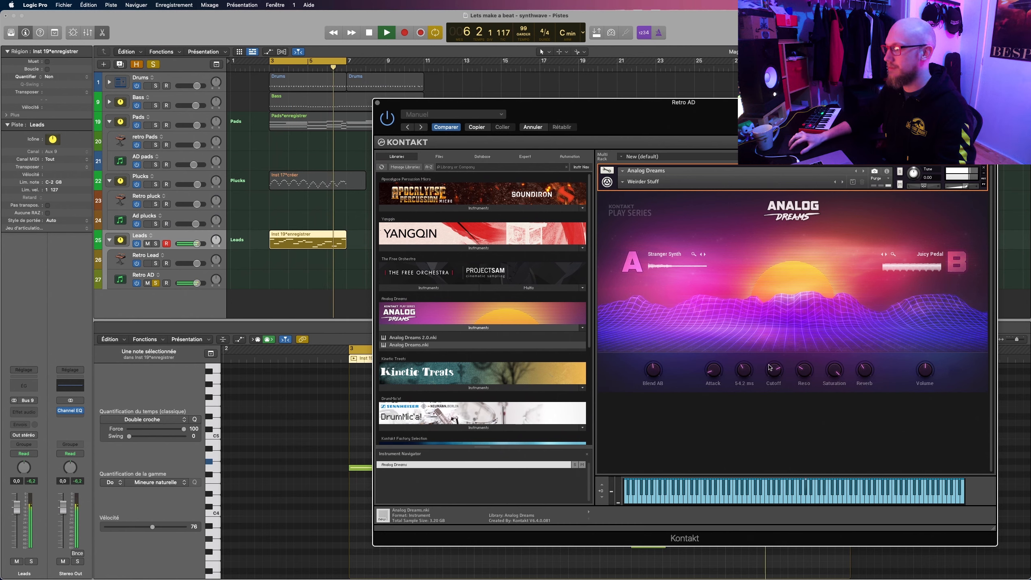
pyautogui.moveTo(806, 366); pyautogui.dragTo(808, 347)
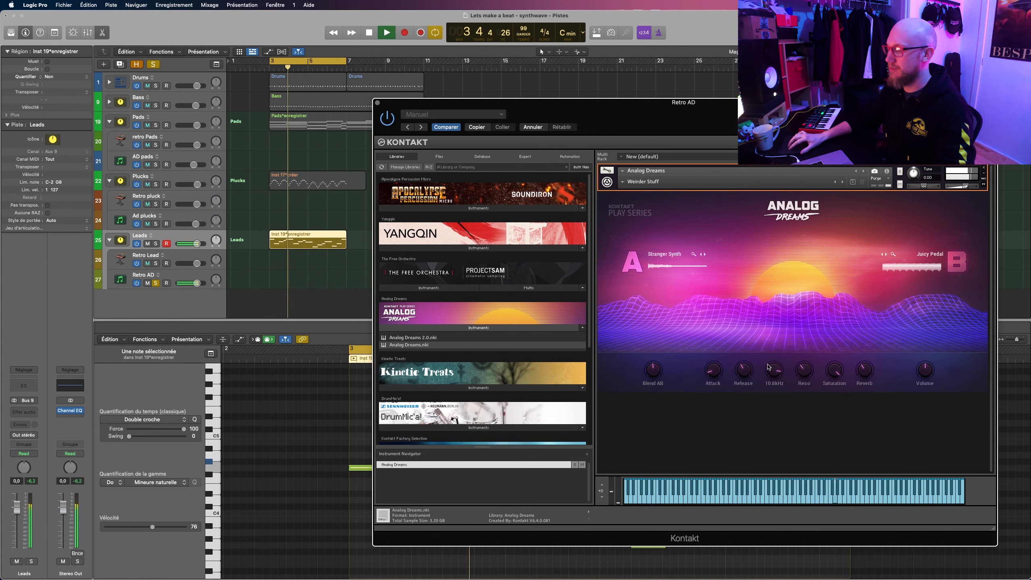
pyautogui.moveTo(768, 368); pyautogui.dragTo(768, 371)
pyautogui.moveTo(833, 370); pyautogui.dragTo(867, 379)
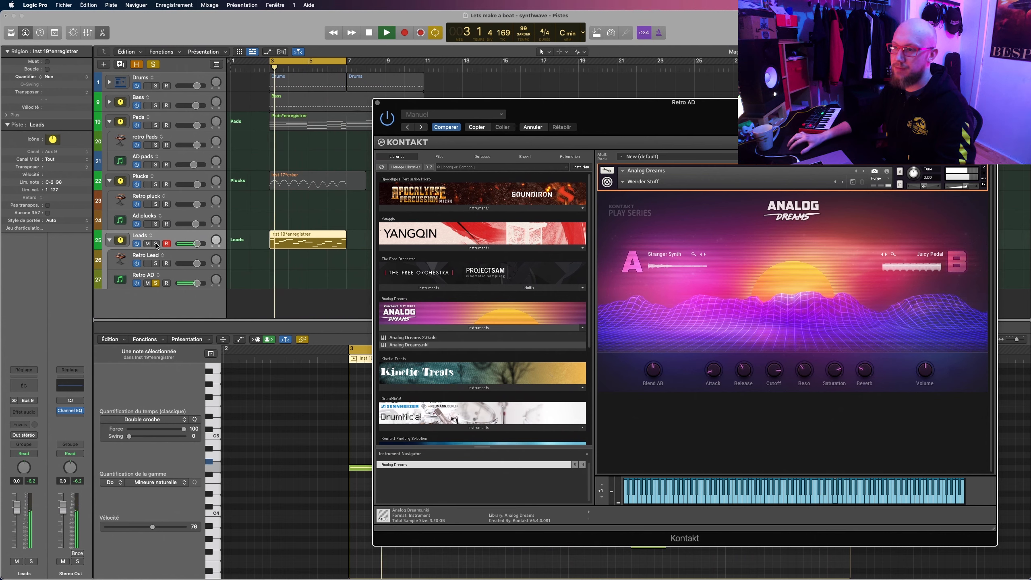
# - Solo the Leads stack and play the two layered lead sounds together
pyautogui.press('space')
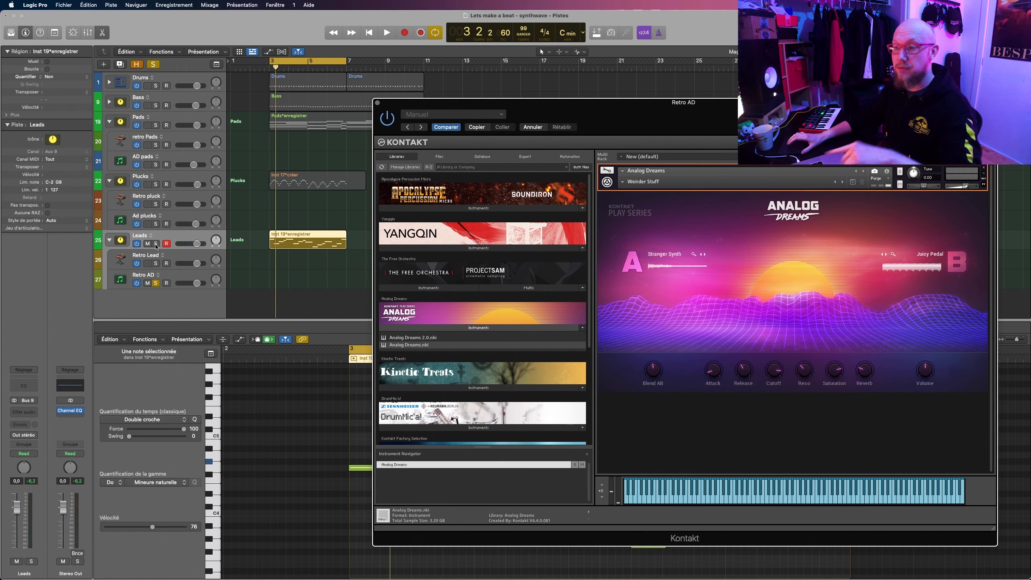
pyautogui.click(156, 244)
pyautogui.press('space')
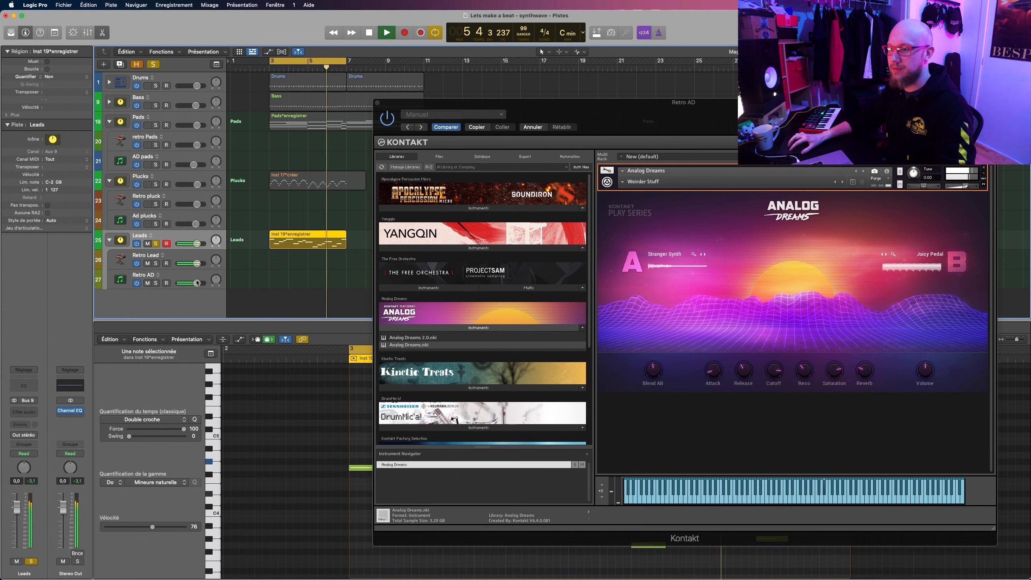
# - Lower the Retro AD track's volume, stop playback, unsolo the Leads stack and close the Kontakt window
pyautogui.moveTo(197, 283); pyautogui.dragTo(191, 283)
pyautogui.press('space')
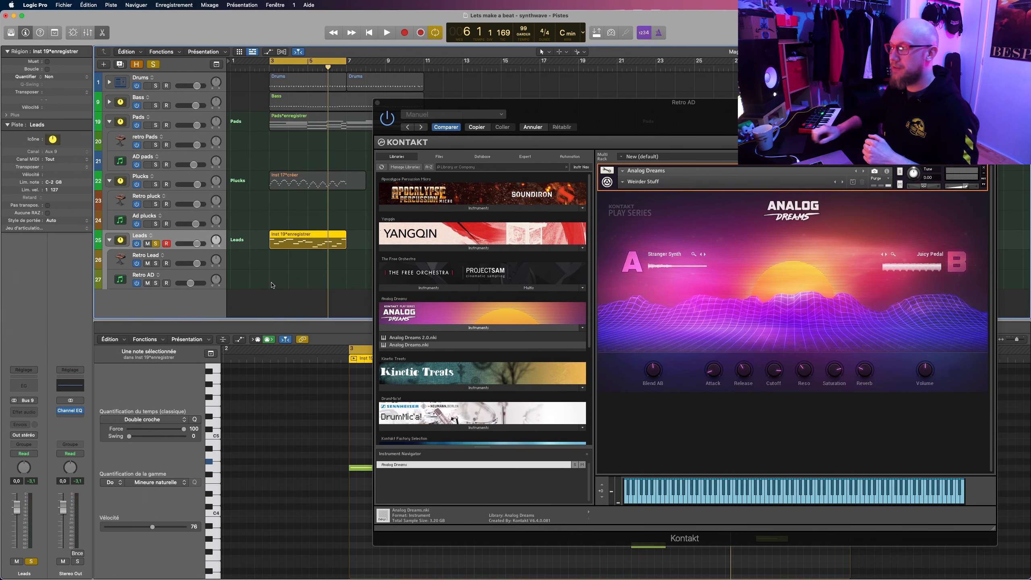
pyautogui.click(345, 223)
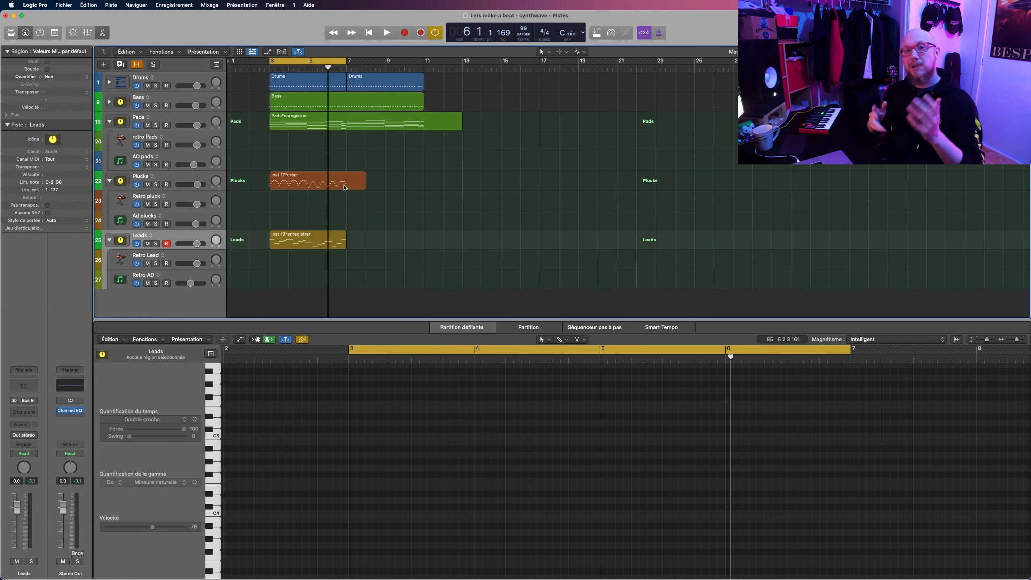
# - Shorten the Plucks region to end at bar 7 and repeat it over bars 7 to 11
pyautogui.moveTo(345, 188); pyautogui.dragTo(343, 186)
pyautogui.press('super+r')
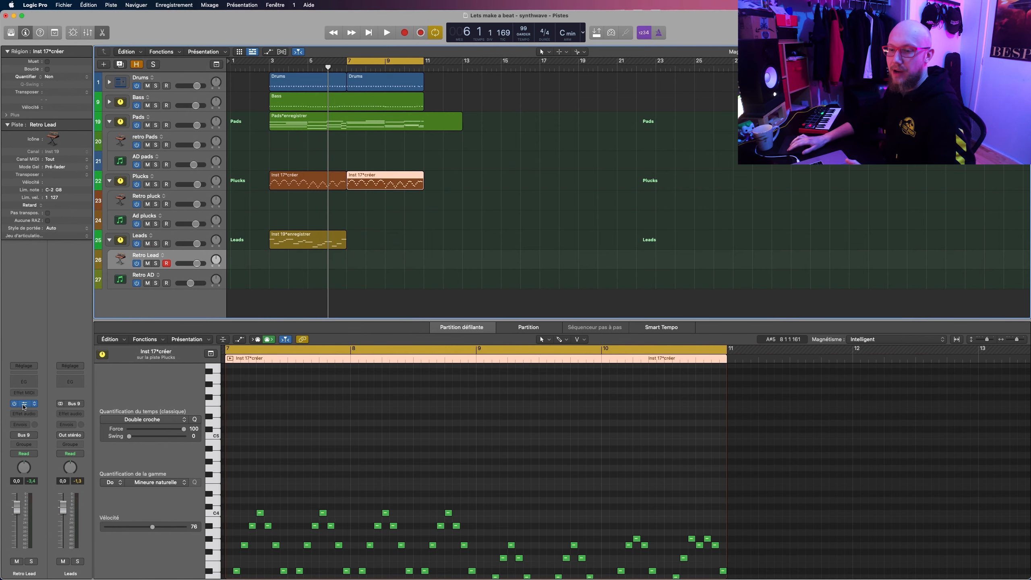
# - Review the Glide setting in the Retro Lead track's Retro Synth and close its window
pyautogui.click(23, 404)
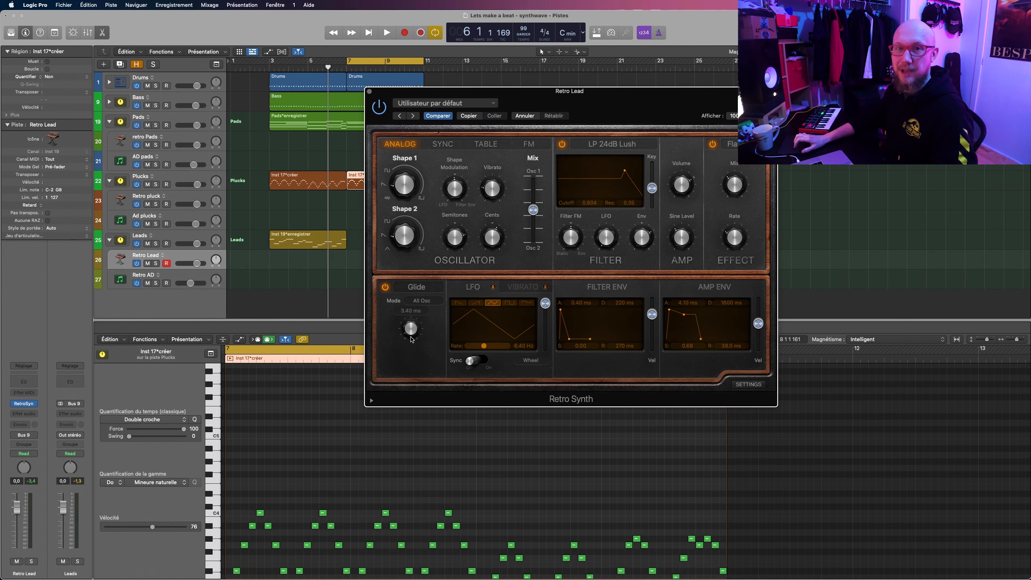
pyautogui.click(369, 91)
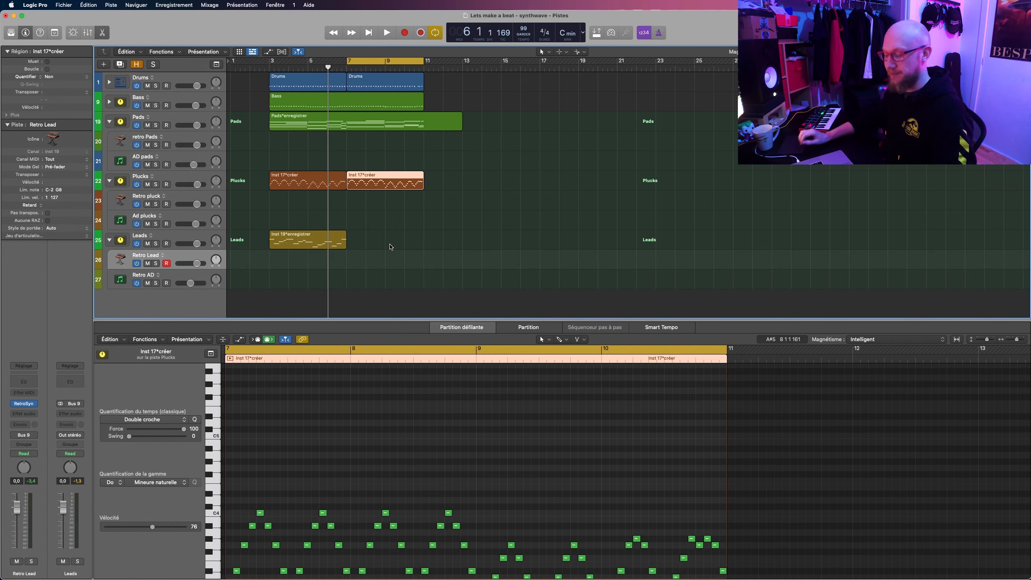
# - Record a second lead melody on the Leads stack over bars 7 to 11, quantized to Double croche with a Force of 70
pyautogui.click(390, 246)
pyautogui.scroll(-1, 604, 287)
pyautogui.press('space')
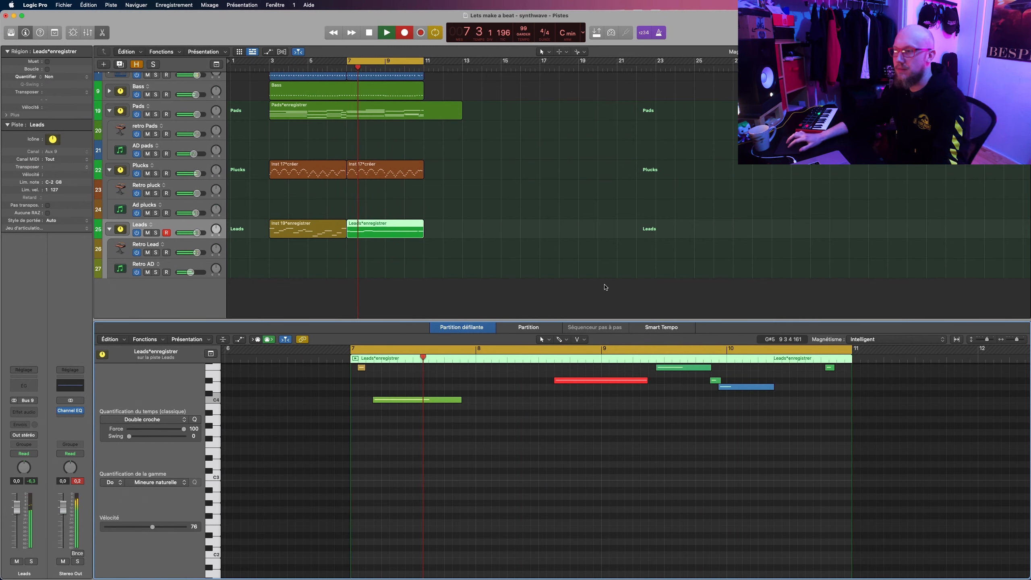
pyautogui.moveTo(824, 441); pyautogui.dragTo(820, 441)
pyautogui.press('space')
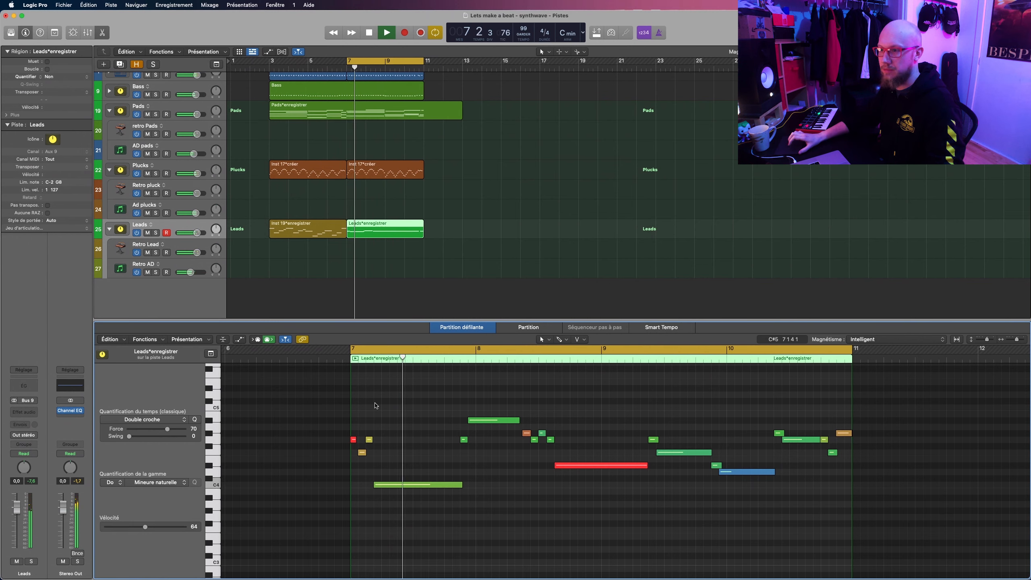
pyautogui.press('space')
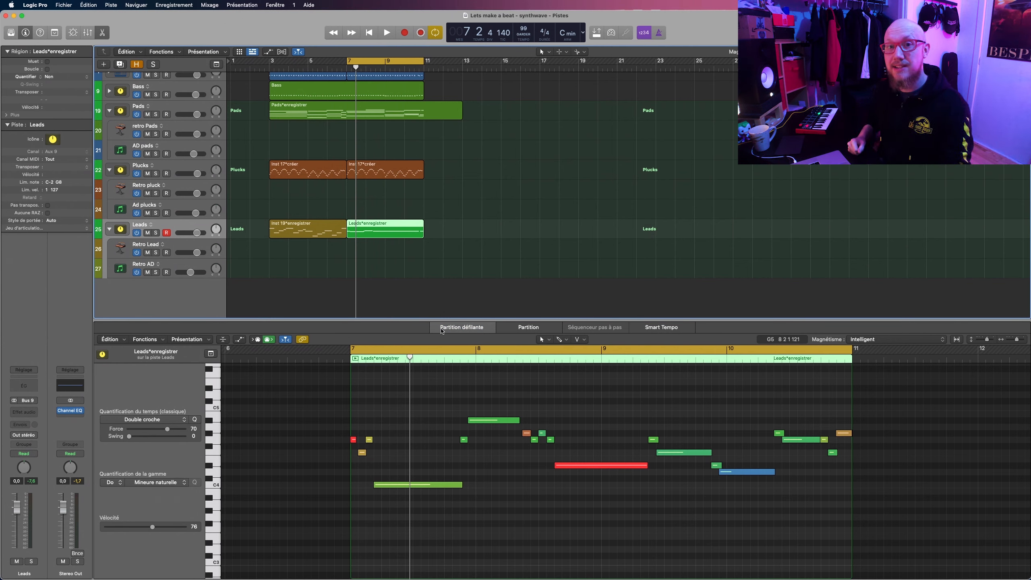
# - Insert a Stereo Delay on the Leads stack with deviations of -6.33% left and -1.00% right, filtered from 140 to 1600 Hz
pyautogui.click(23, 412)
pyautogui.moveTo(42, 500)
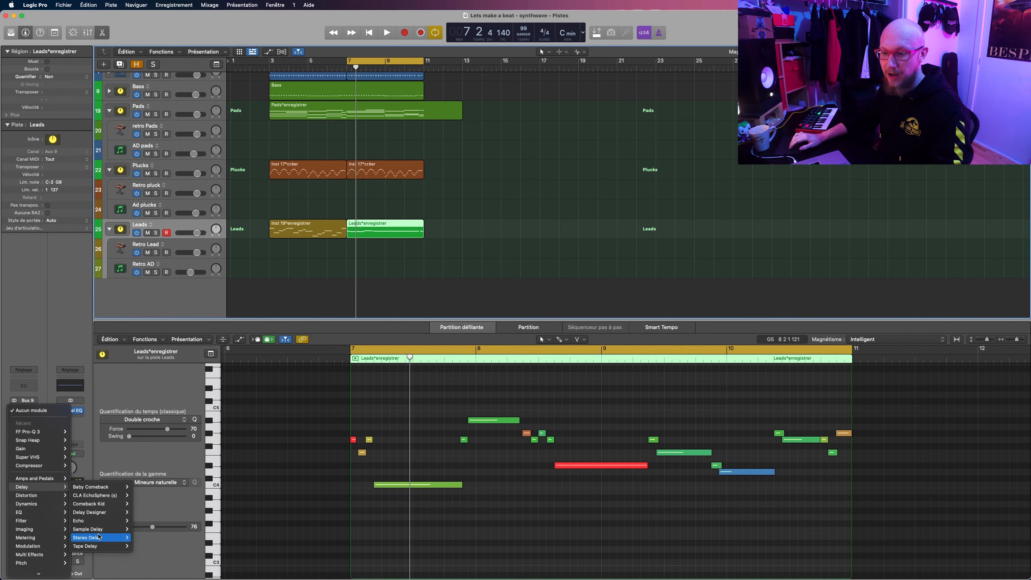
pyautogui.click(142, 537)
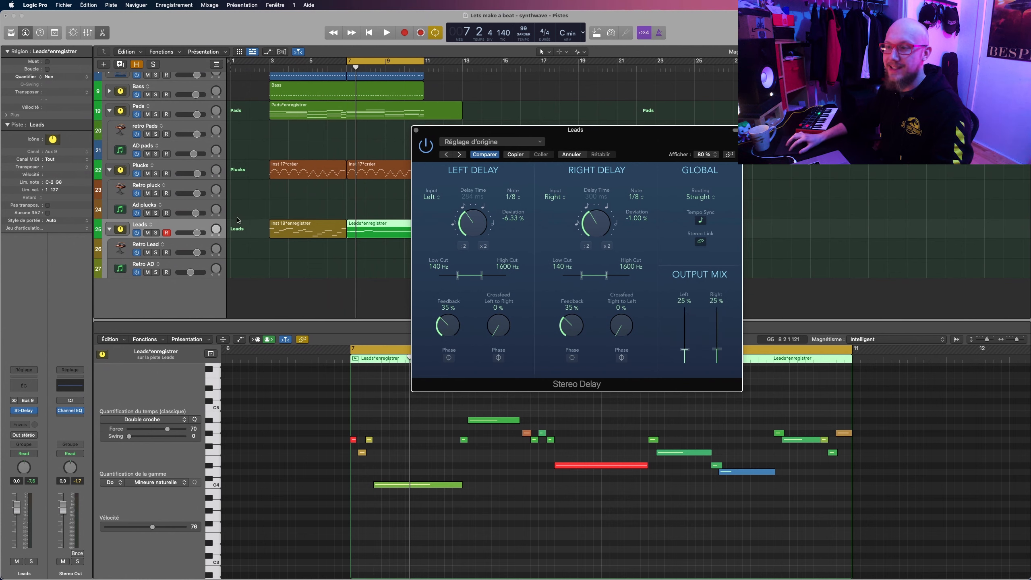
# - Solo the Leads stack and set the delay's output mix to 35% on both sides during playback
pyautogui.click(156, 233)
pyautogui.press('space')
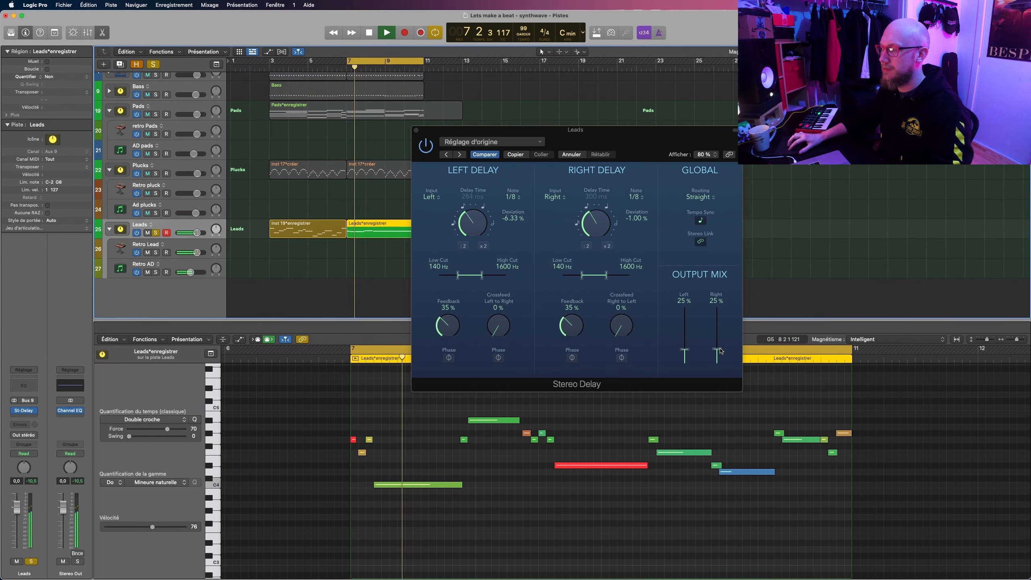
pyautogui.moveTo(716, 350); pyautogui.dragTo(717, 347)
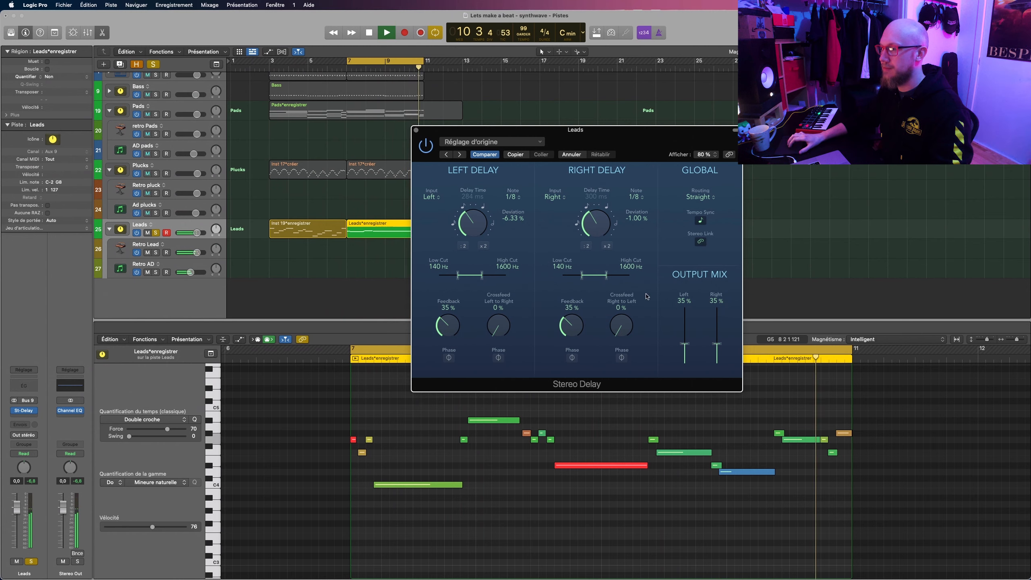
pyautogui.press('space')
# - Insert ChromaVerb after the delay on the Leads stack and choose the Digital room type
pyautogui.click(16, 417)
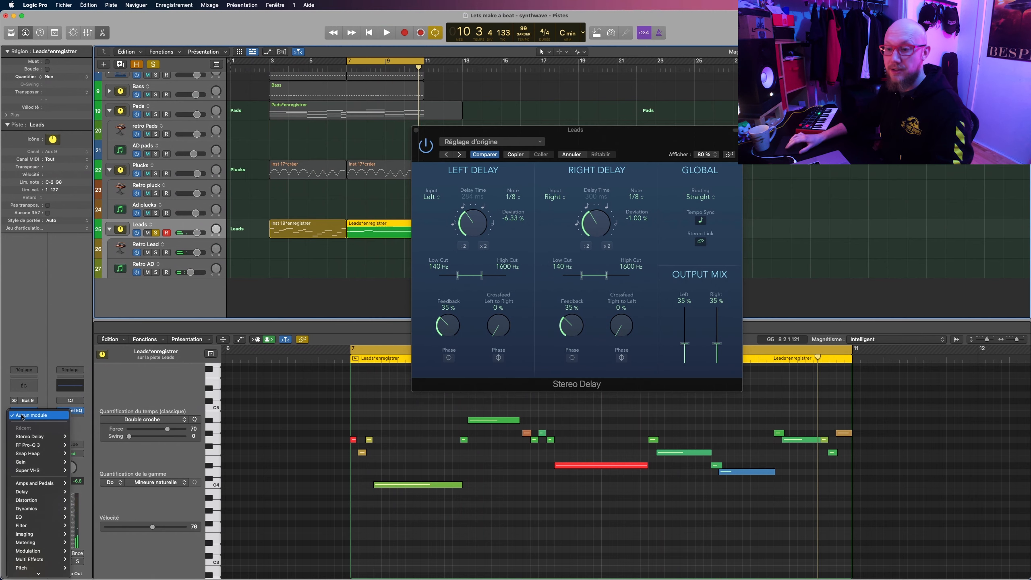
pyautogui.moveTo(45, 525)
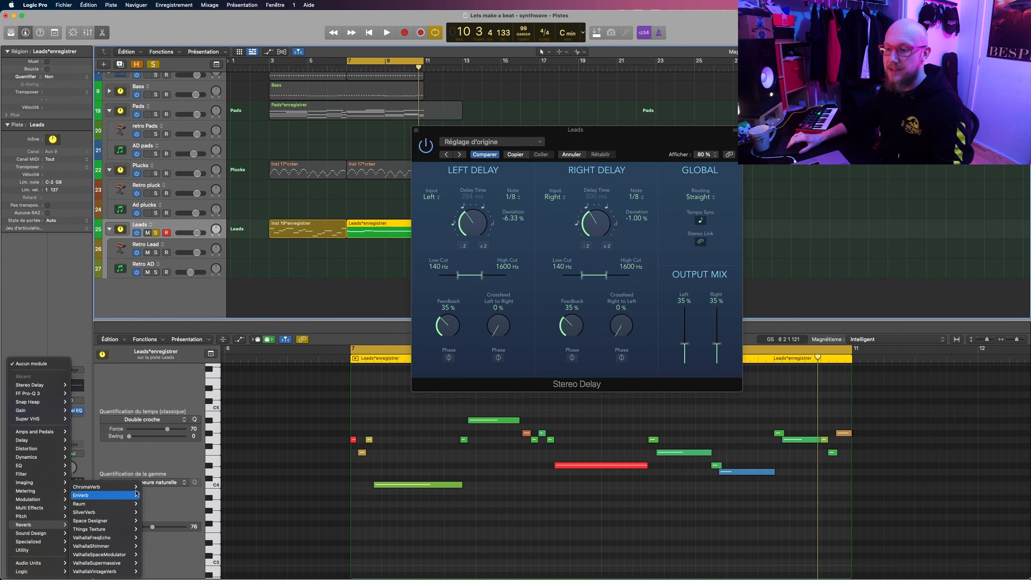
pyautogui.moveTo(117, 489)
pyautogui.click(152, 489)
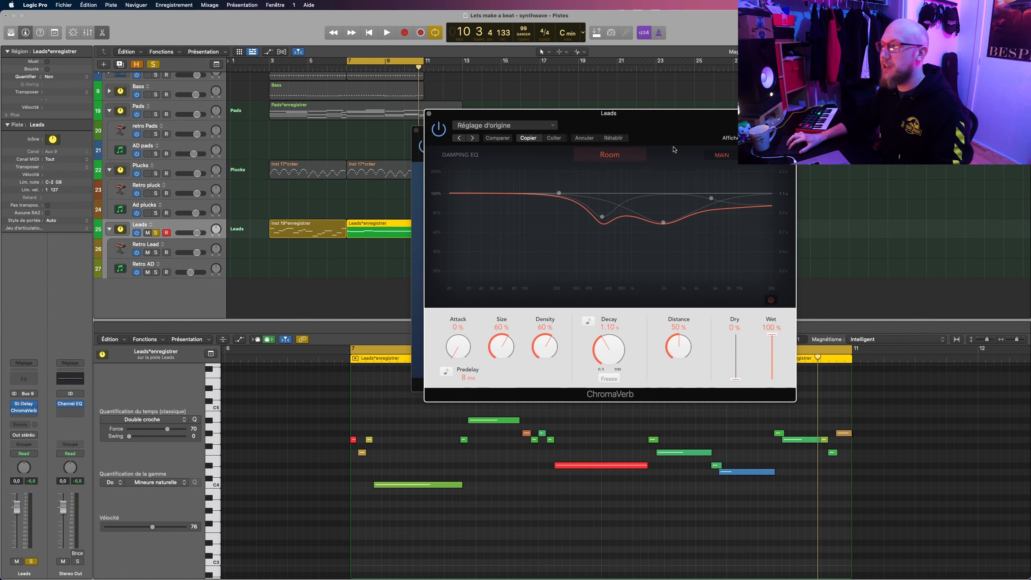
pyautogui.moveTo(680, 130); pyautogui.dragTo(625, 136)
pyautogui.click(573, 160)
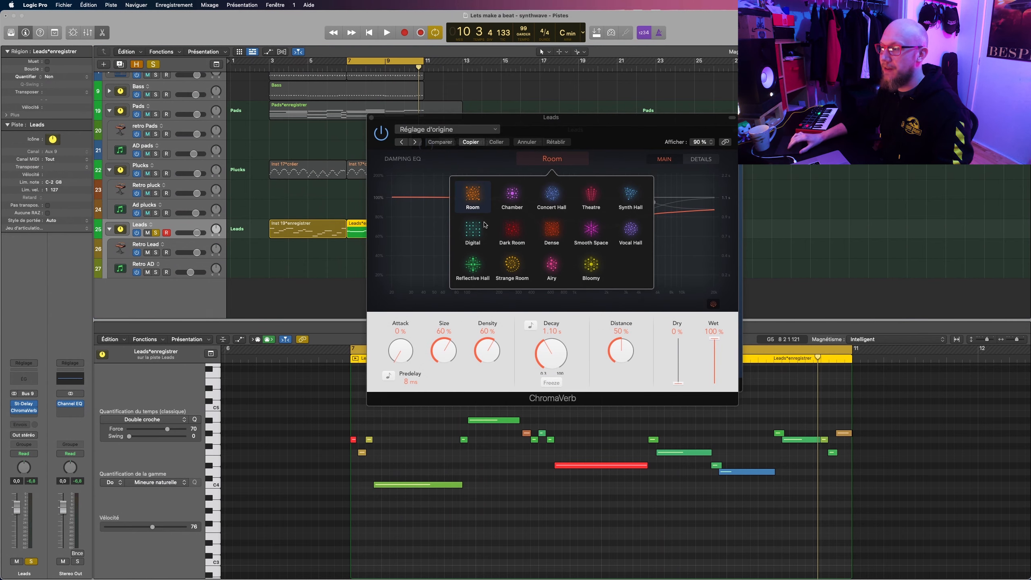
pyautogui.click(478, 229)
# - Reshape ChromaVerb's damping EQ with a 0.76x high roll-off at 4000 Hz, and set decay to 1 bar, dry to 100% and wet to 36%
pyautogui.click(568, 161)
pyautogui.moveTo(547, 221); pyautogui.dragTo(546, 196)
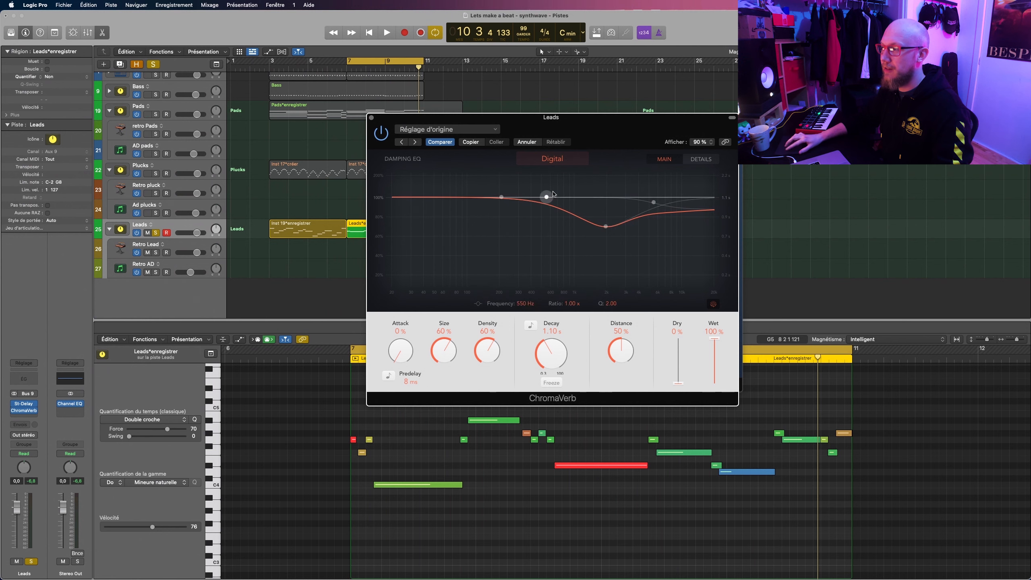
pyautogui.moveTo(605, 223); pyautogui.dragTo(645, 214)
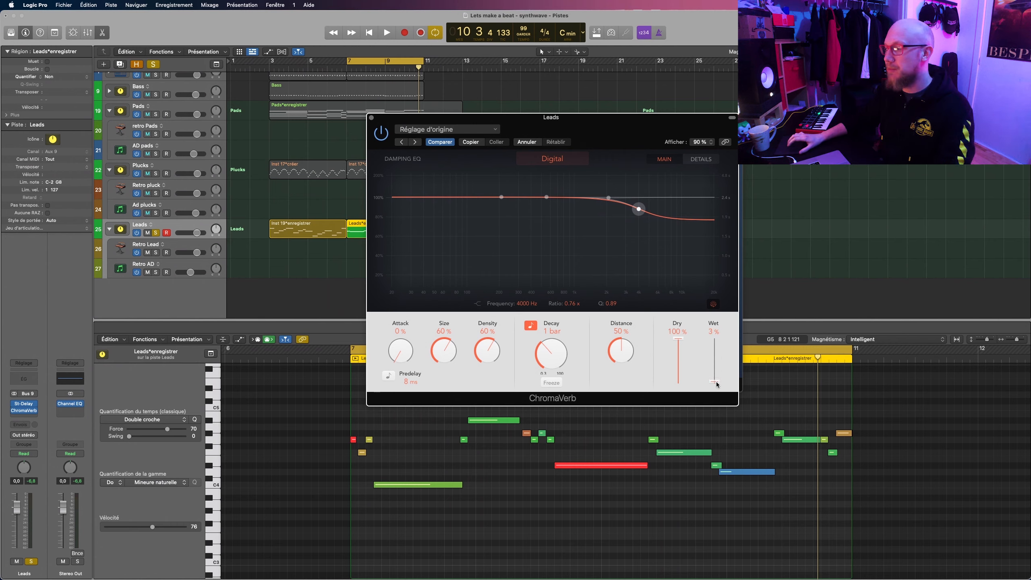
pyautogui.press('space')
pyautogui.moveTo(715, 382)
pyautogui.mouseDown()
pyautogui.moveTo(719, 360)
pyautogui.moveTo(718, 370)
pyautogui.mouseUp()
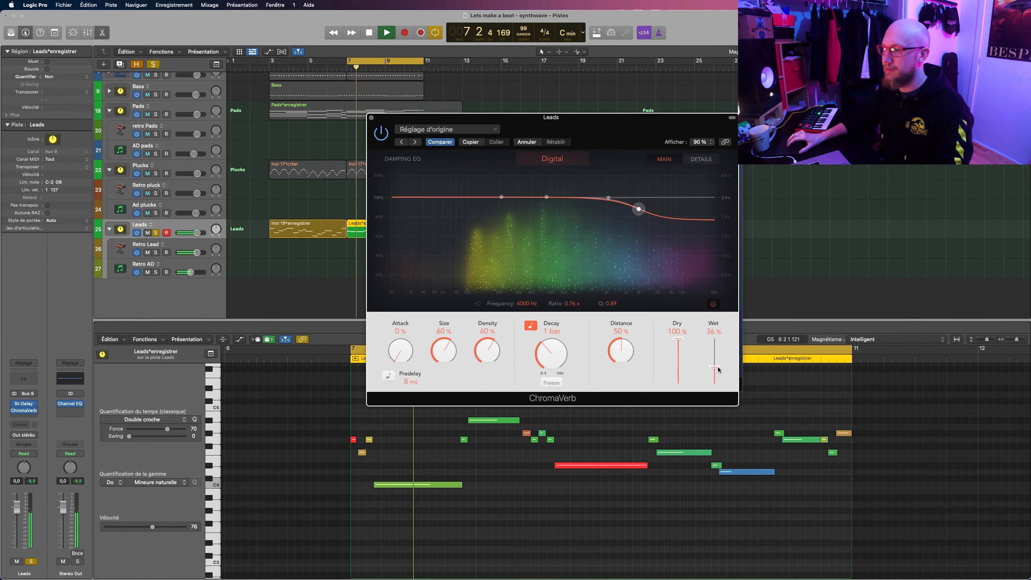
pyautogui.press('space')
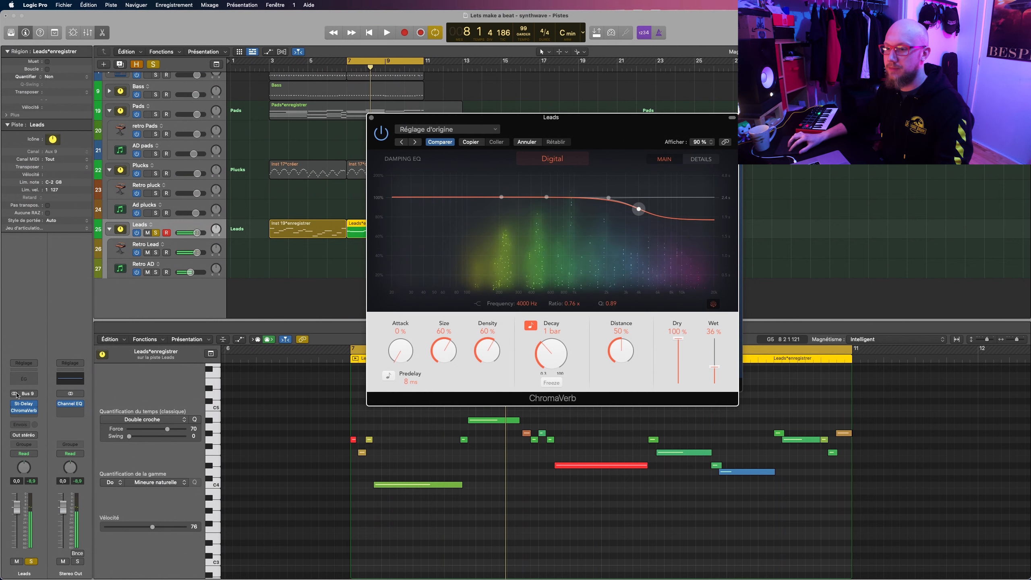
# - Compare the soloed leads with Stereo Delay and ChromaVerb bypassed and switched back on
pyautogui.click(15, 402)
pyautogui.click(14, 406)
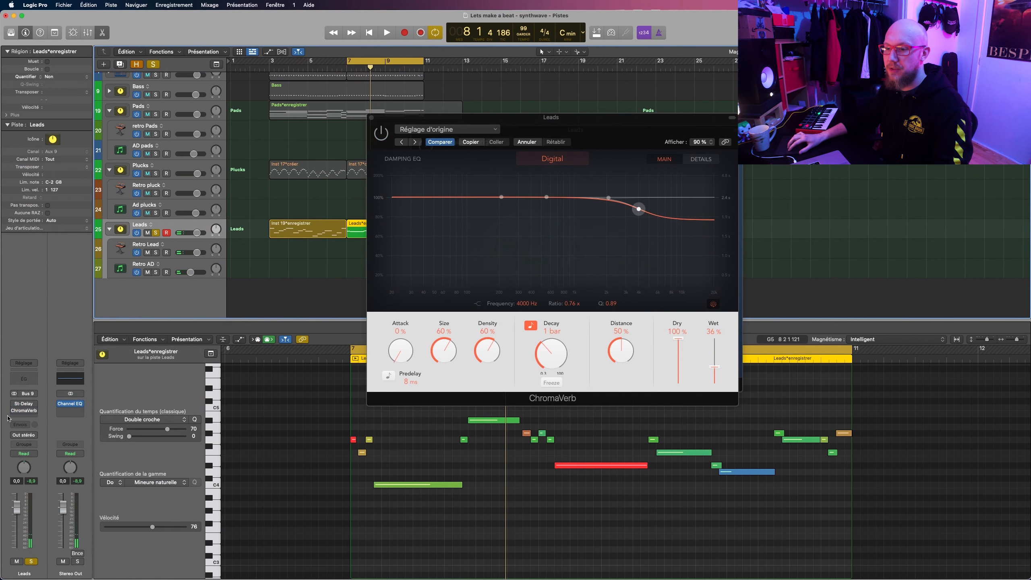
pyautogui.press('space')
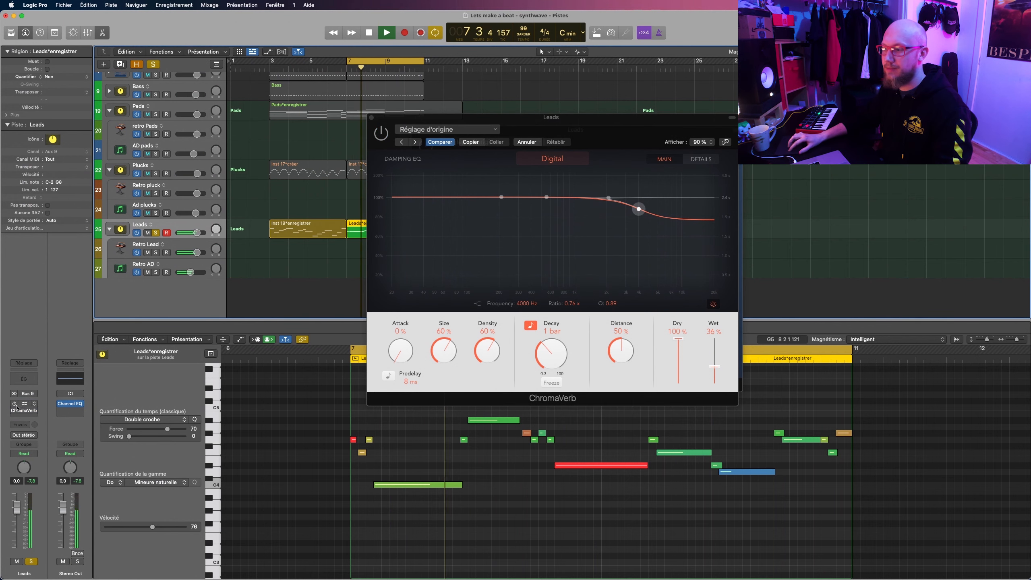
pyautogui.press('space')
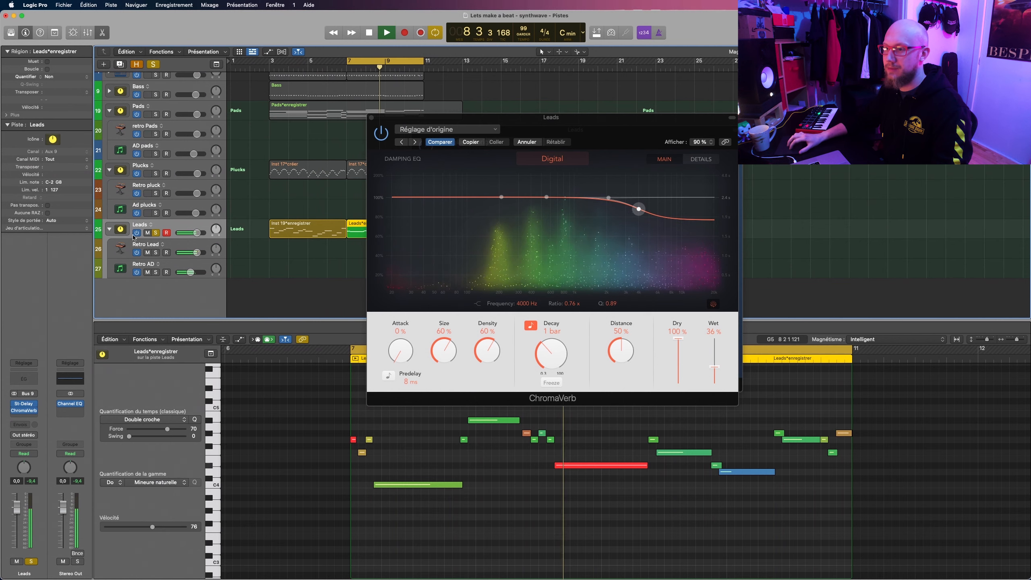
# - Unsolo the Leads stack to hear it in the full mix and close the ChromaVerb and Stereo Delay windows
pyautogui.click(155, 234)
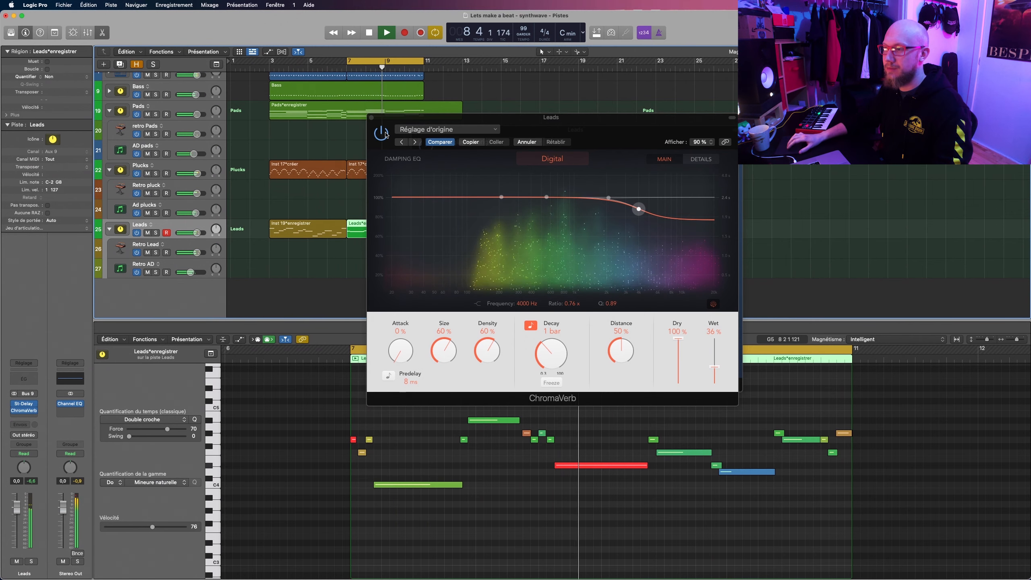
pyautogui.click(371, 117)
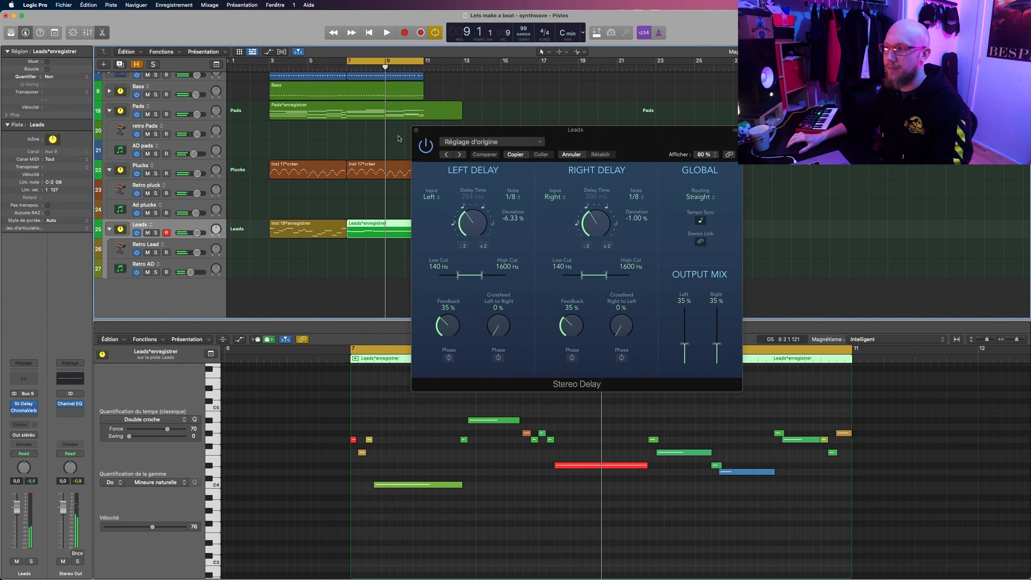
pyautogui.click(416, 139)
# - Solo the Plucks stack and add a Stereo Delay filtered from 90 to 1200 Hz with a 30% output mix on both sides
pyautogui.click(163, 166)
pyautogui.click(156, 174)
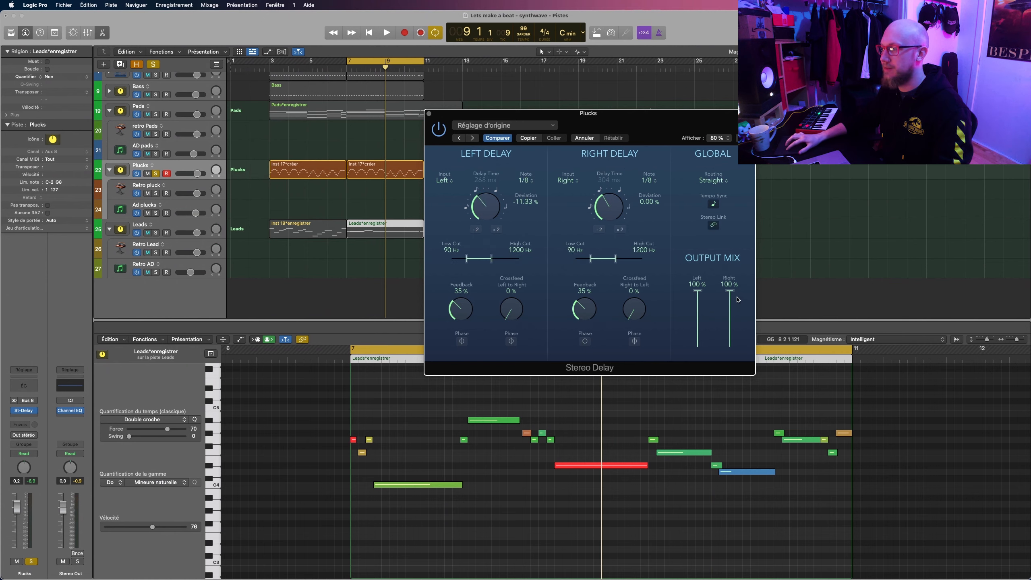
pyautogui.press('space')
pyautogui.moveTo(731, 336); pyautogui.dragTo(730, 336)
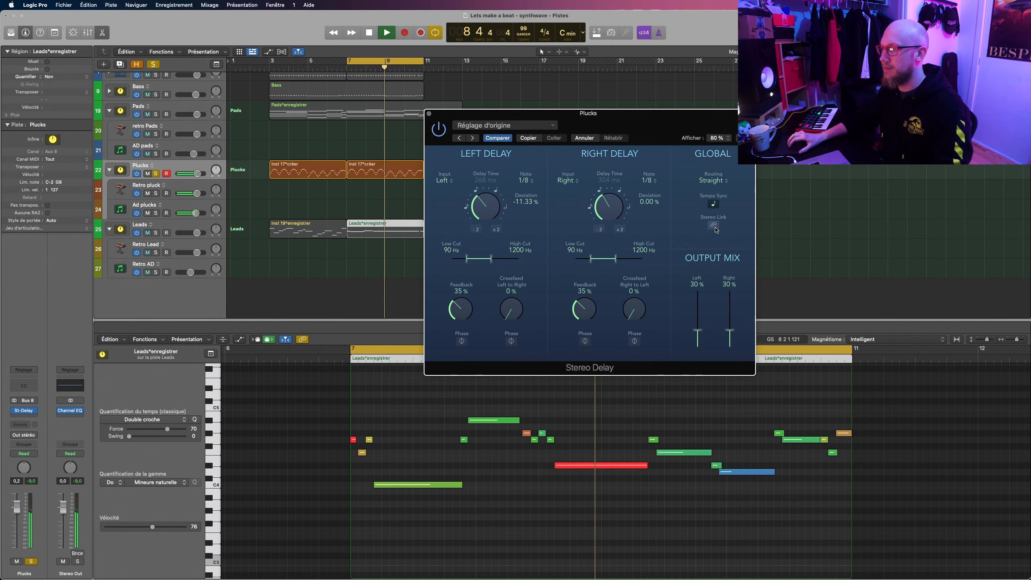
pyautogui.moveTo(609, 205); pyautogui.dragTo(609, 213)
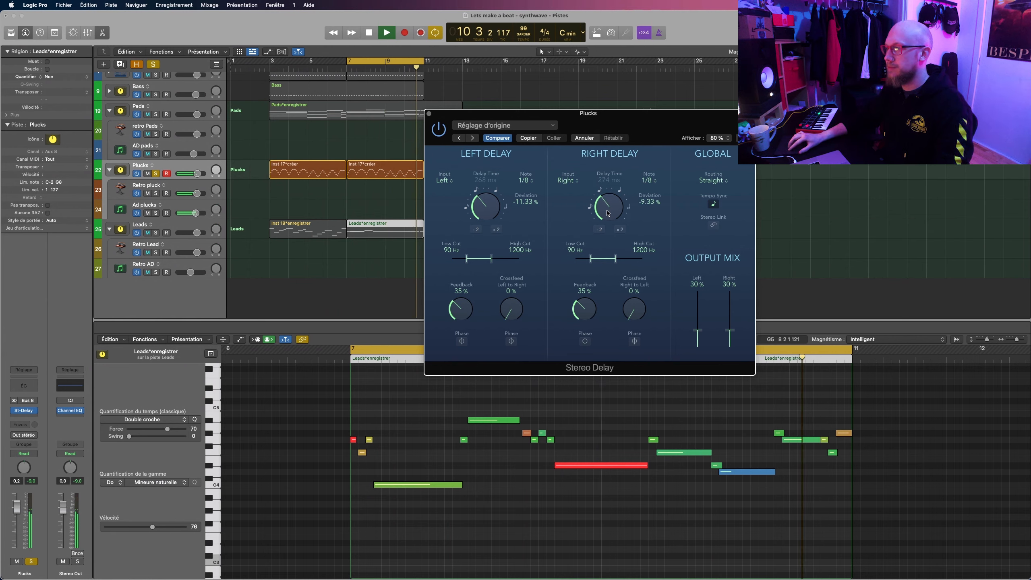
pyautogui.moveTo(607, 210); pyautogui.dragTo(607, 210)
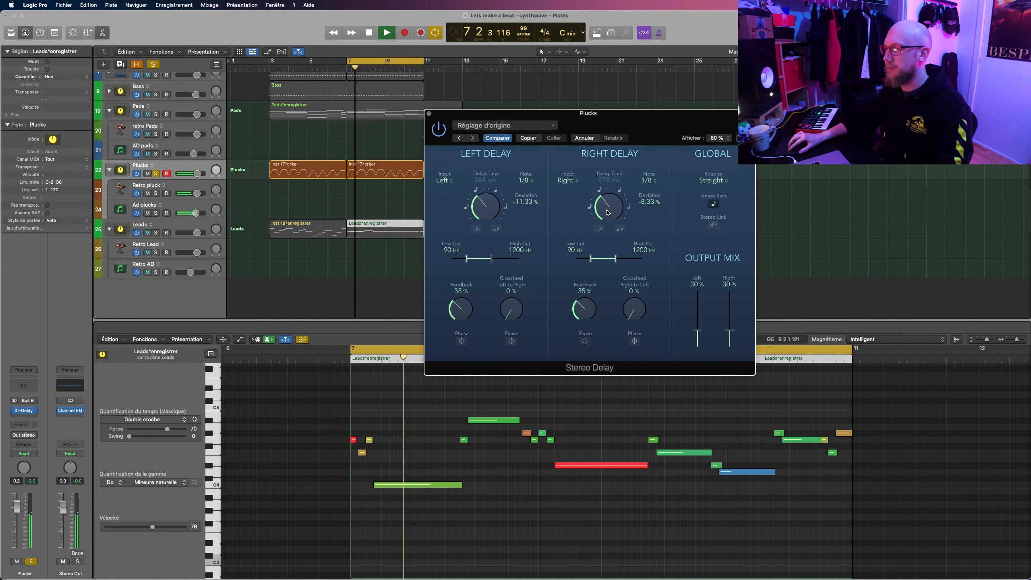
pyautogui.keyDown('alt'); pyautogui.click(608, 212); pyautogui.keyUp('alt')
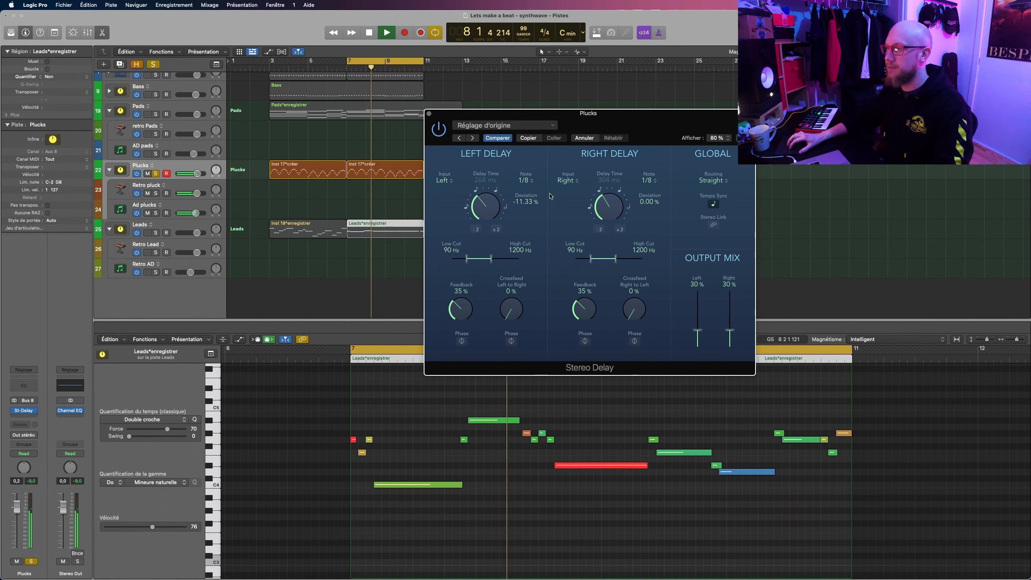
# - Set the Plucks delay's deviation to -4.00% on the left and -2.33% on the right
pyautogui.click(475, 192)
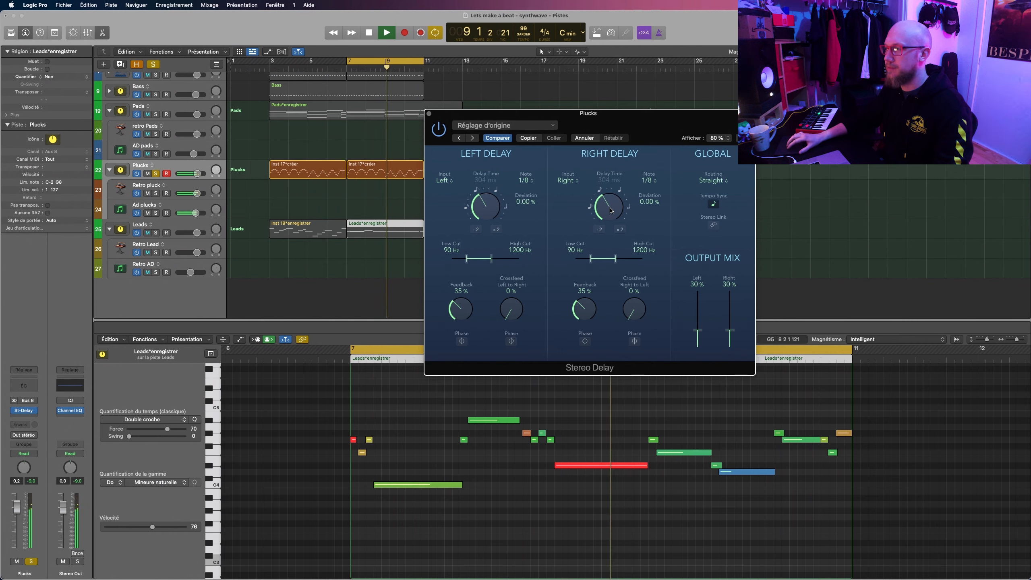
pyautogui.moveTo(610, 208); pyautogui.dragTo(609, 209)
pyautogui.moveTo(488, 204); pyautogui.dragTo(489, 211)
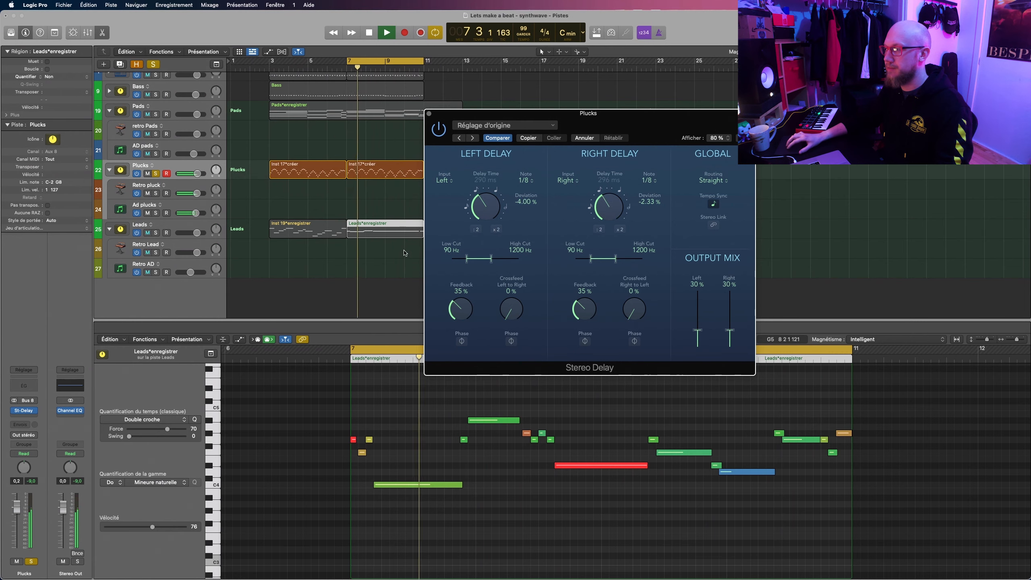
# - Add a ChromaVerb after the Stereo Delay on the Plucks stack and set its room type to Digital
pyautogui.press('space')
pyautogui.click(27, 419)
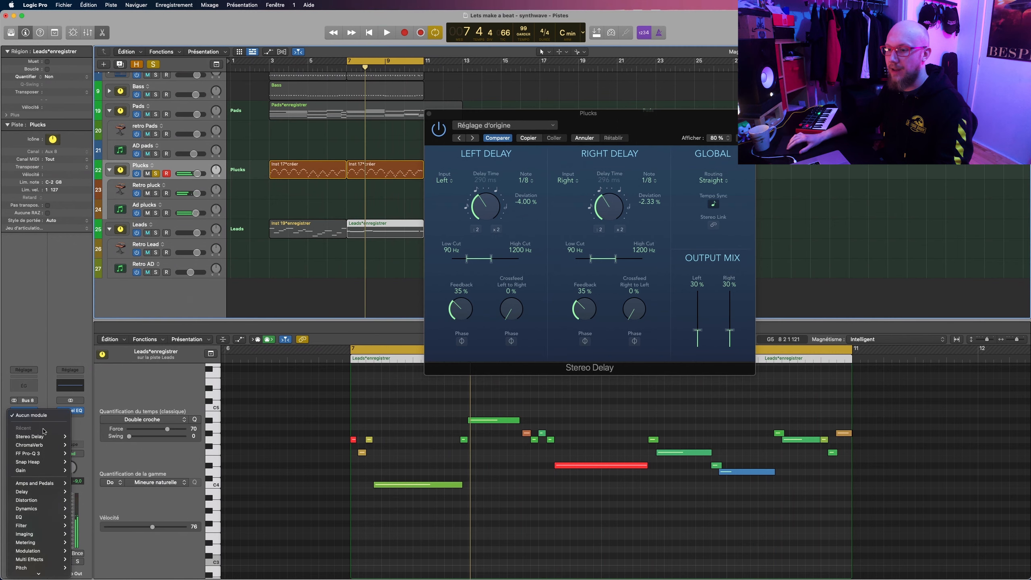
pyautogui.click(79, 445)
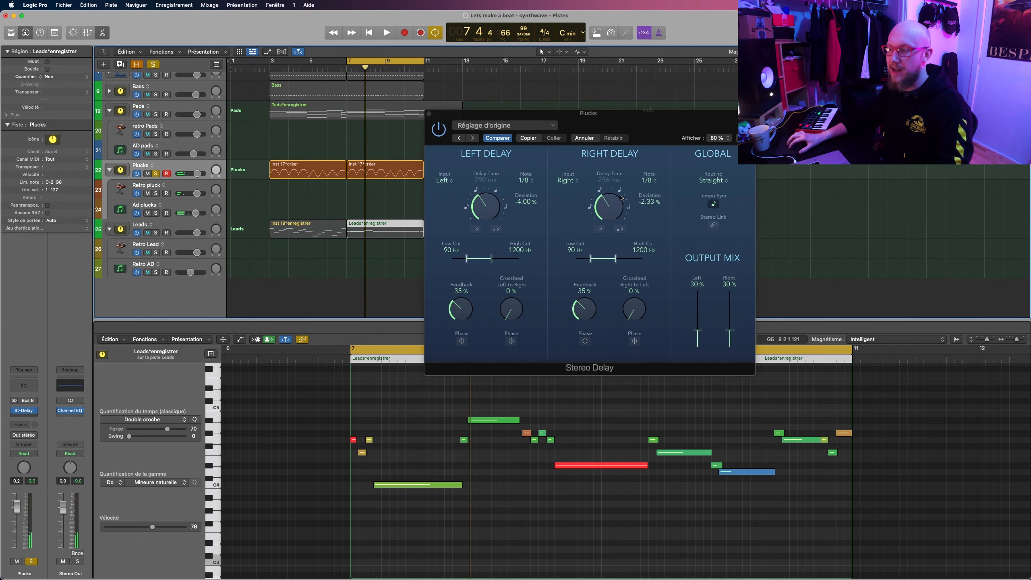
pyautogui.click(624, 170)
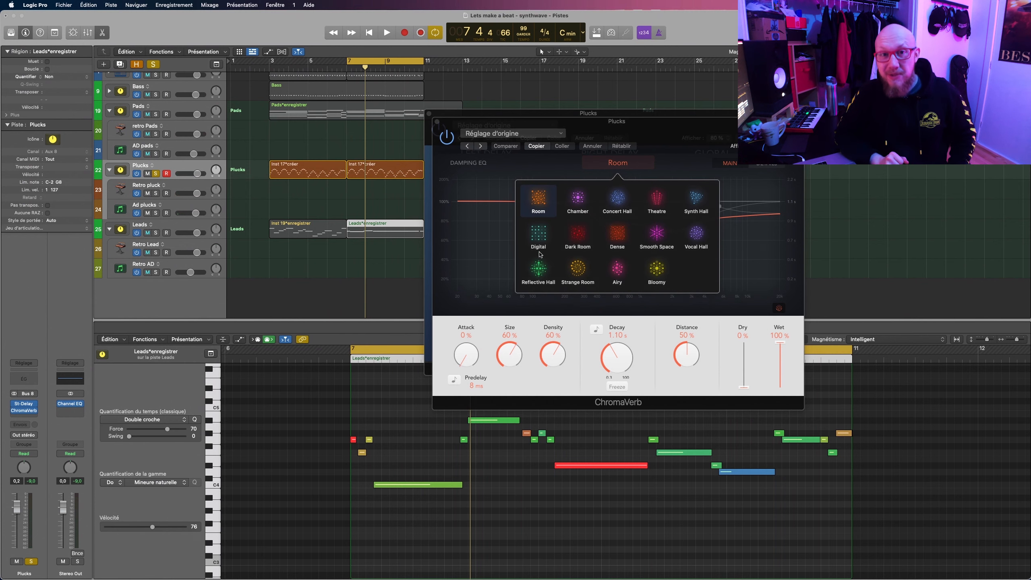
pyautogui.click(531, 239)
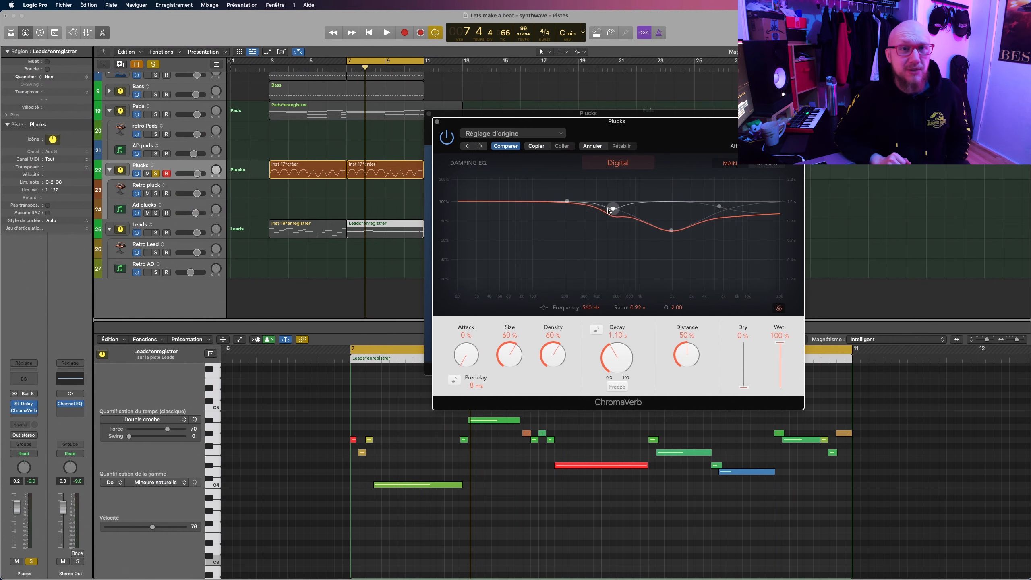
# - Leave only a high-frequency damping dip at 4050 Hz, sync the decay to 1 bar, and set Dry to 100% and Wet to 32%
pyautogui.moveTo(666, 229); pyautogui.dragTo(664, 199)
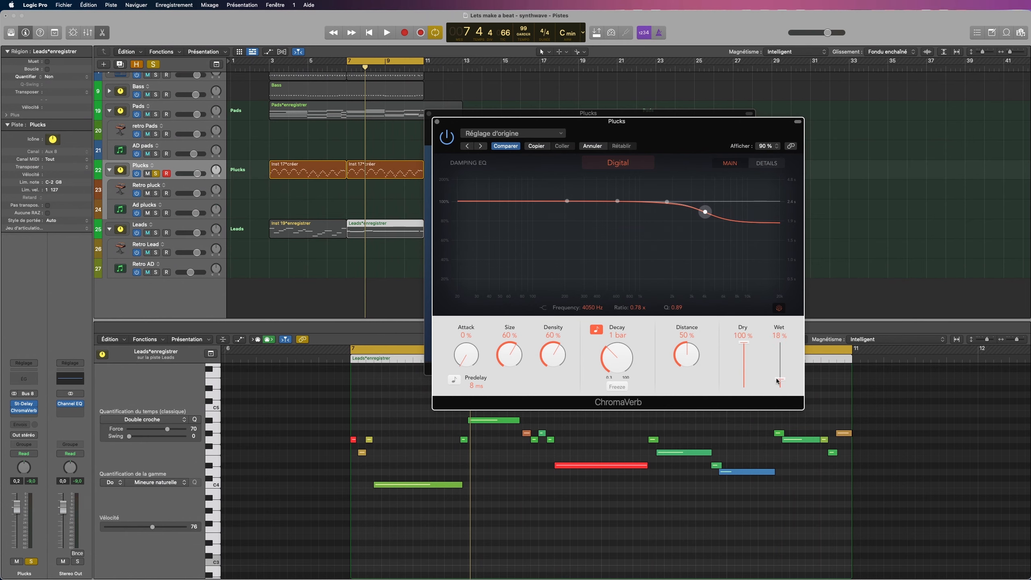
pyautogui.press('space')
pyautogui.moveTo(777, 381)
pyautogui.mouseDown()
pyautogui.moveTo(779, 363)
pyautogui.moveTo(777, 372)
pyautogui.mouseUp()
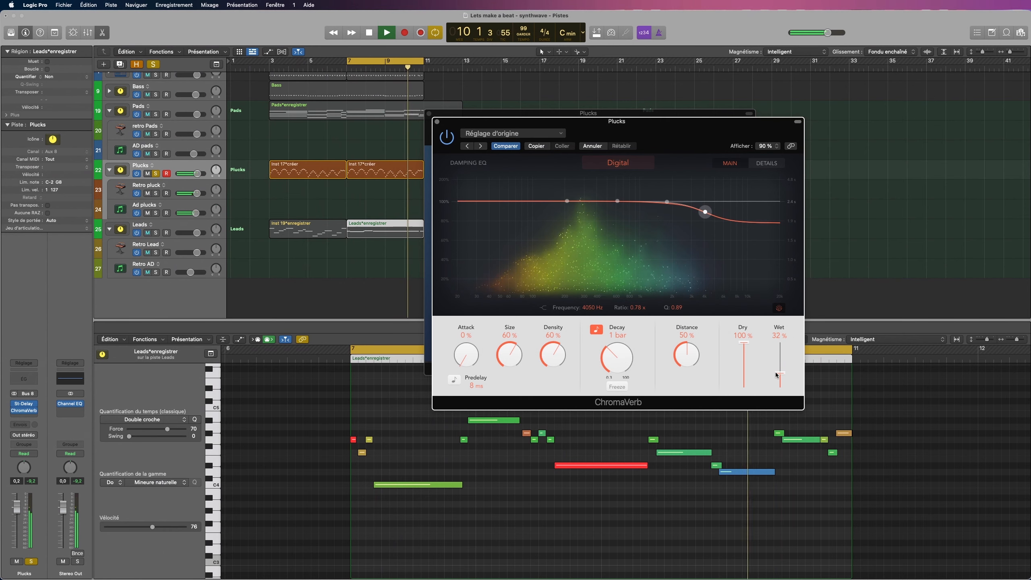
# - Compare the soloed plucks with Stereo Delay and ChromaVerb bypassed and switched back on
pyautogui.press('space')
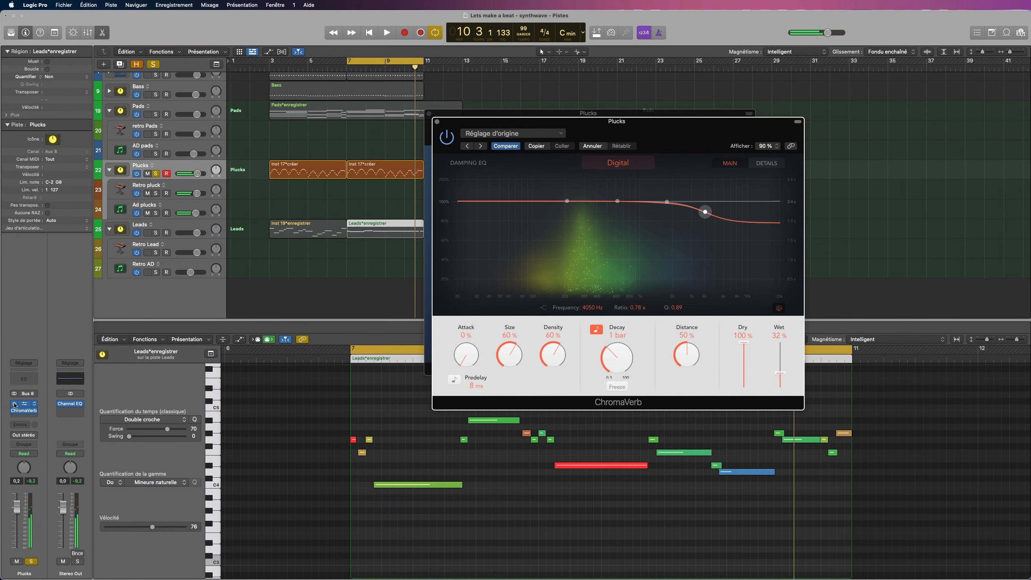
pyautogui.press('space')
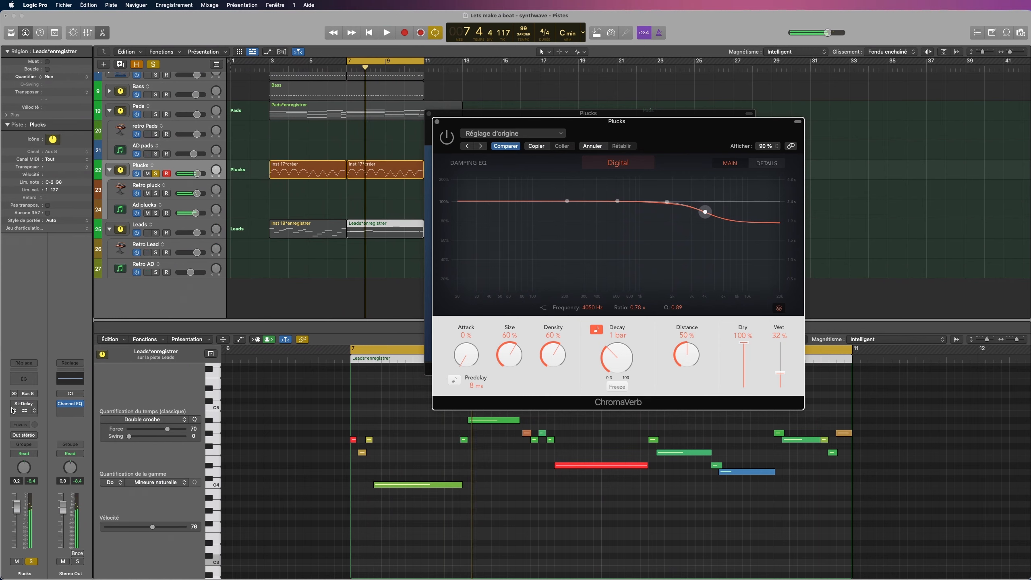
pyautogui.press('space')
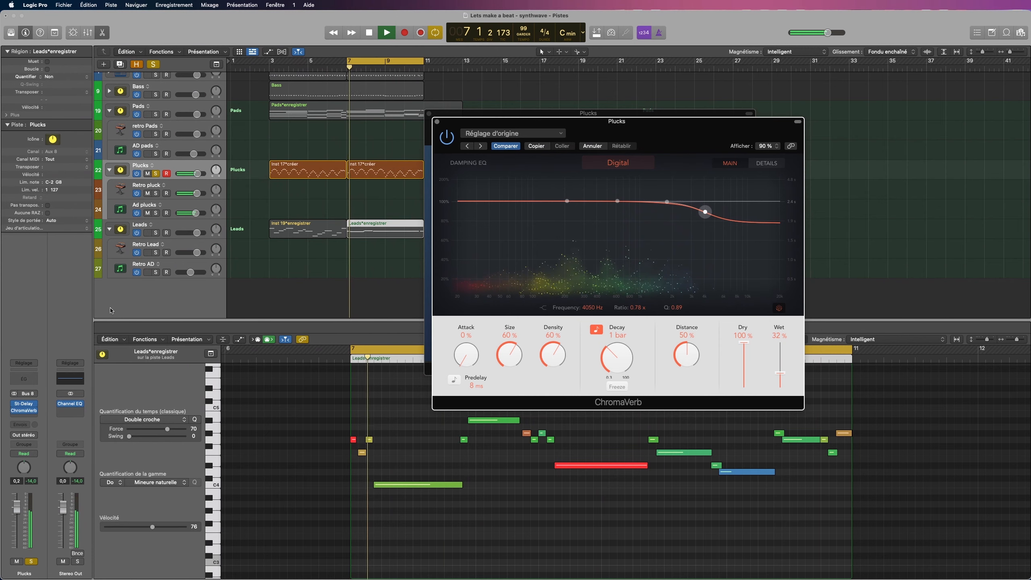
# - Unsolo the Plucks stack and lower the Leads stack volume slightly in the full mix
pyautogui.click(156, 174)
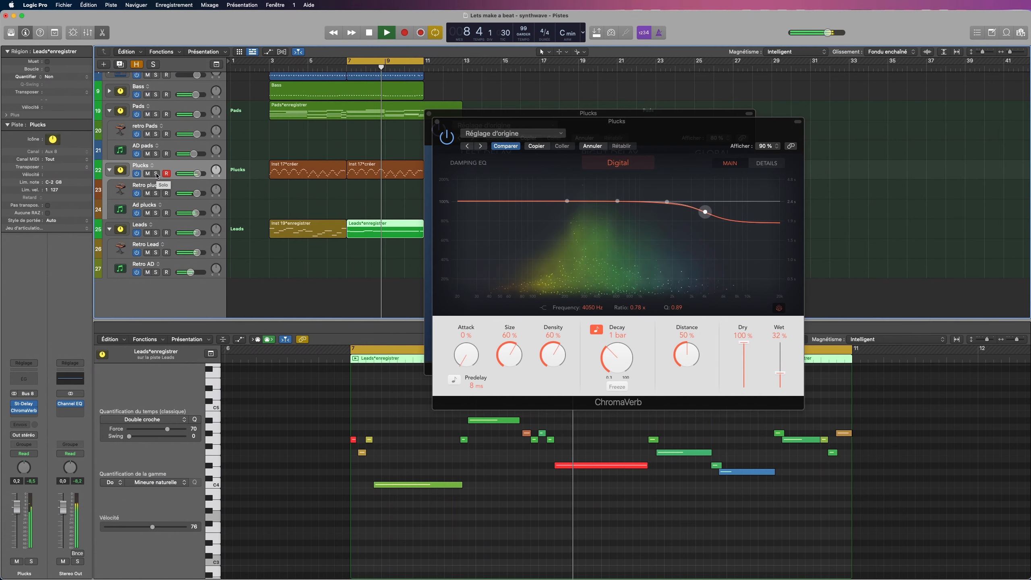
pyautogui.moveTo(196, 234); pyautogui.dragTo(195, 233)
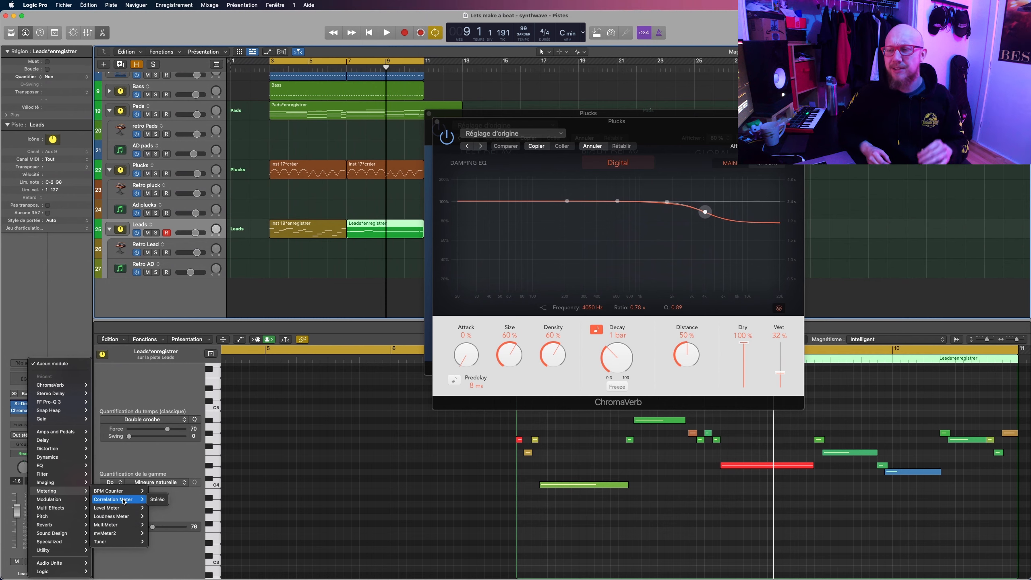
# - Insert a Channel EQ ahead of the Stereo Delay on the Leads stack and enable its 6 dB/Oct high cut
pyautogui.click(159, 392)
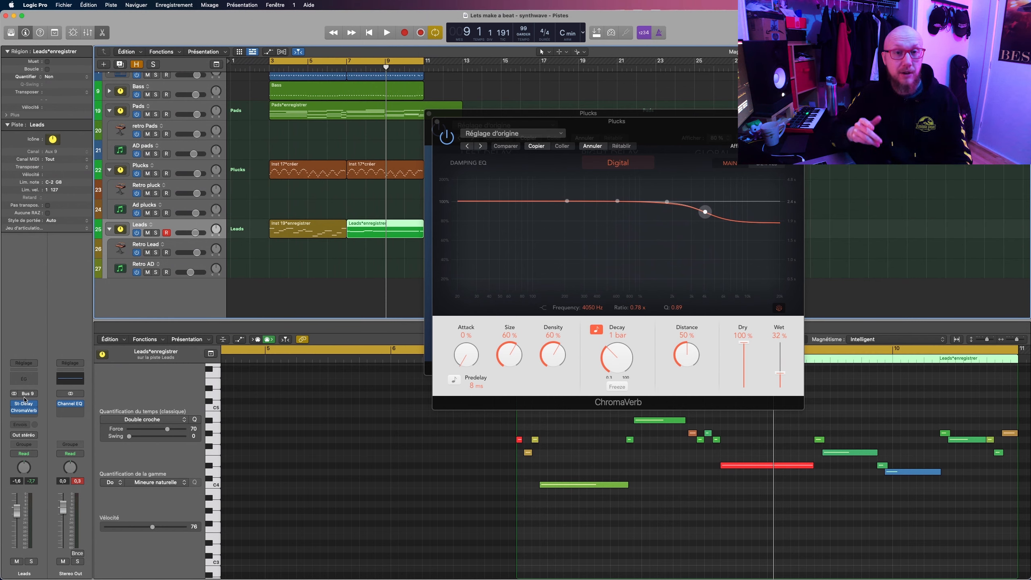
pyautogui.click(27, 417)
pyautogui.moveTo(70, 445)
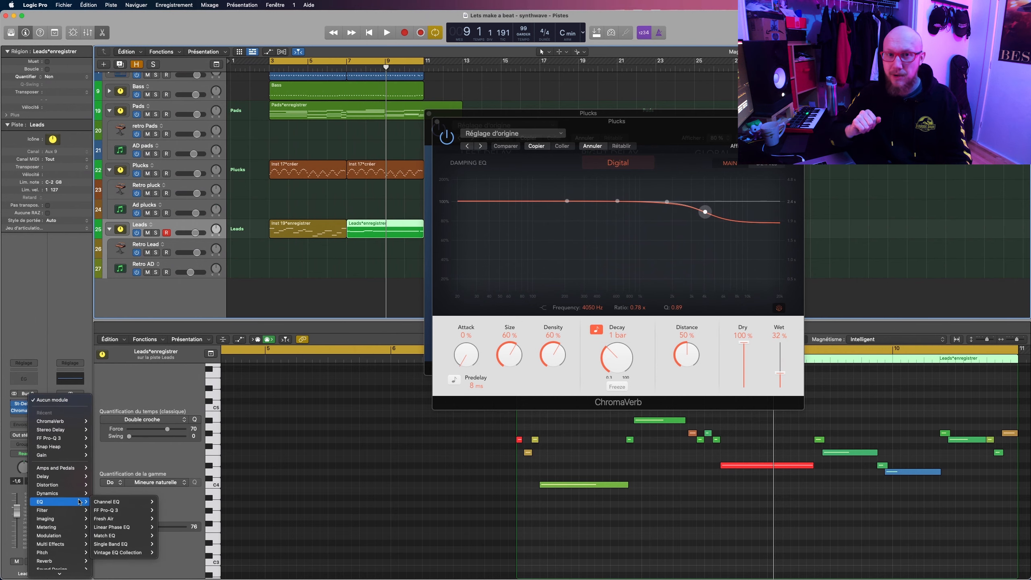
pyautogui.click(332, 379)
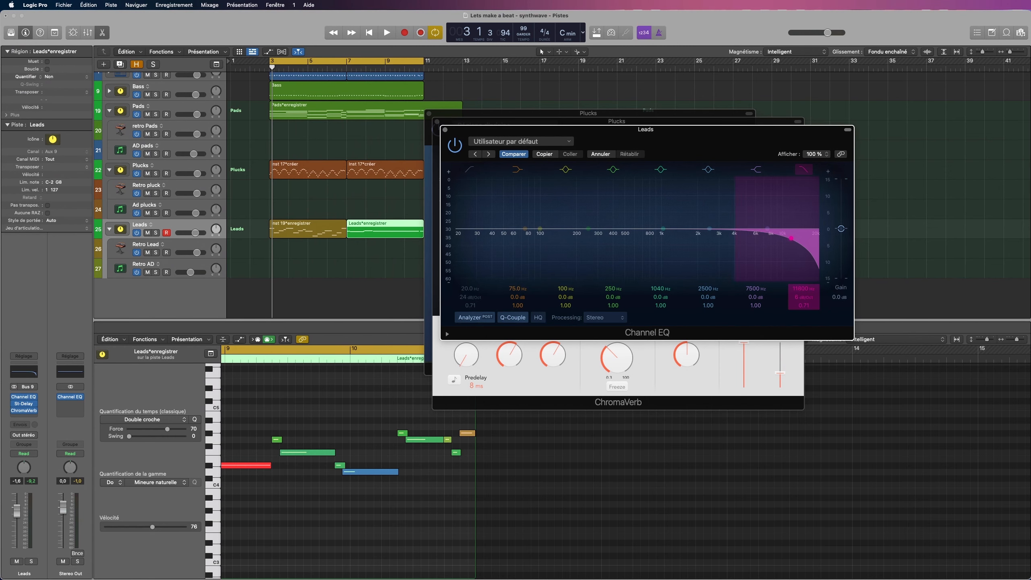
# - Compare the mix with the Leads high cut off and on, and set its frequency to 11000 Hz
pyautogui.press('space')
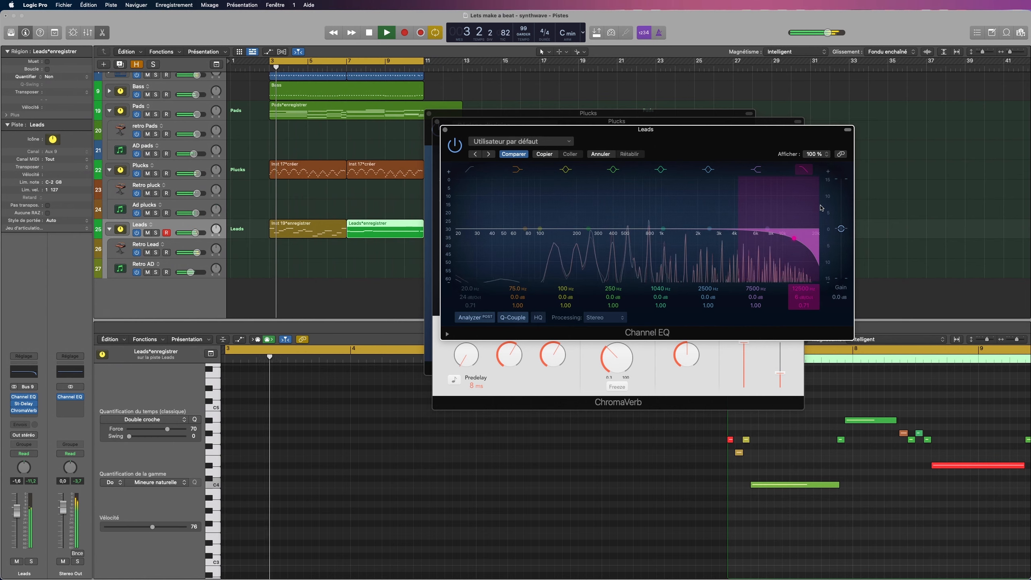
pyautogui.click(804, 170)
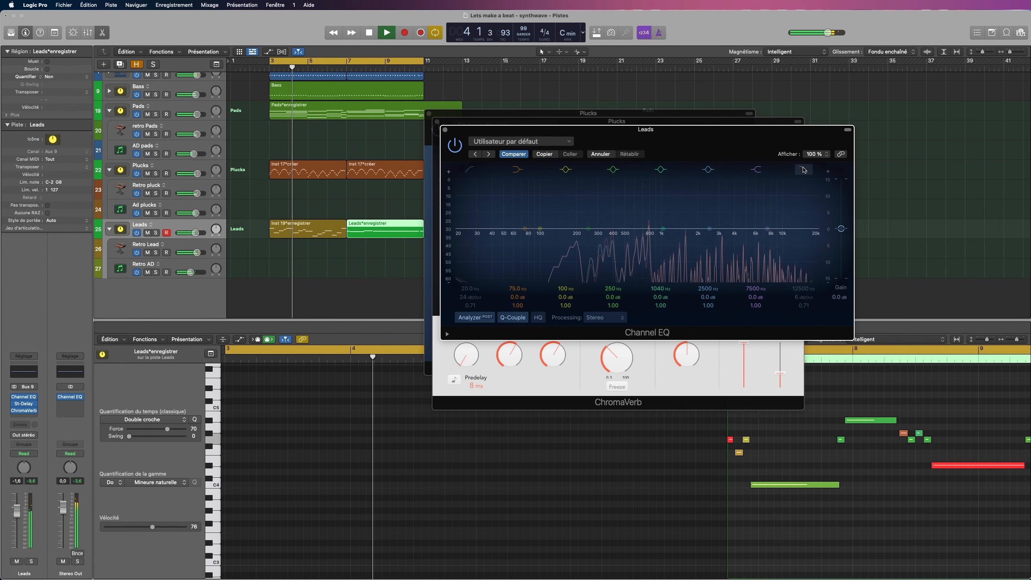
pyautogui.click(804, 170)
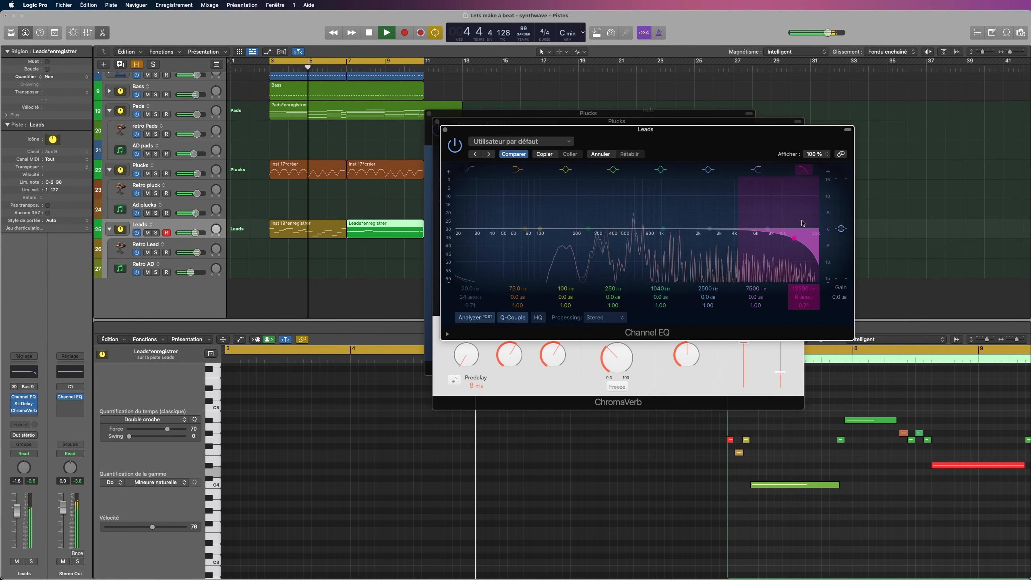
pyautogui.moveTo(802, 288); pyautogui.dragTo(802, 290)
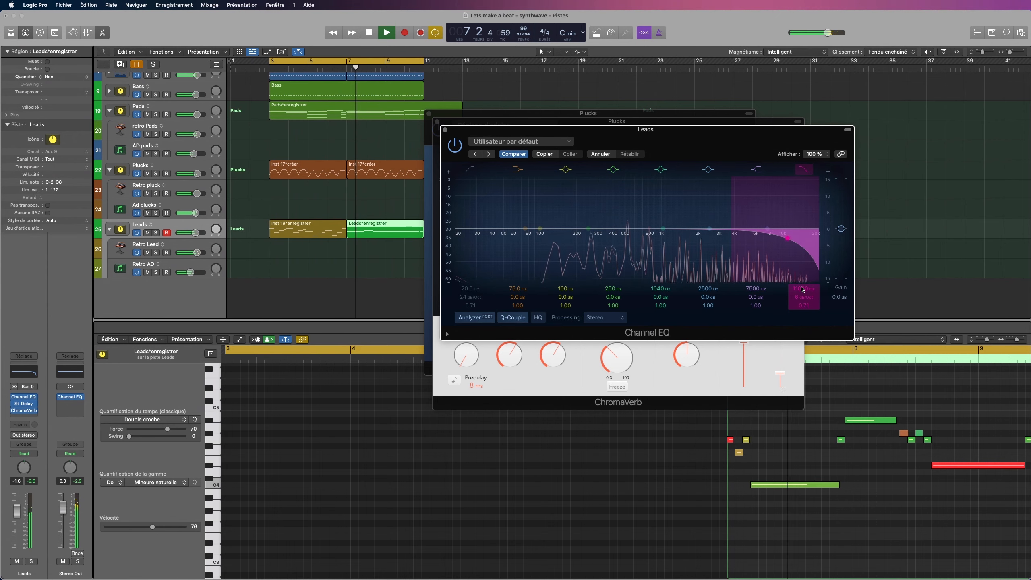
pyautogui.press('space')
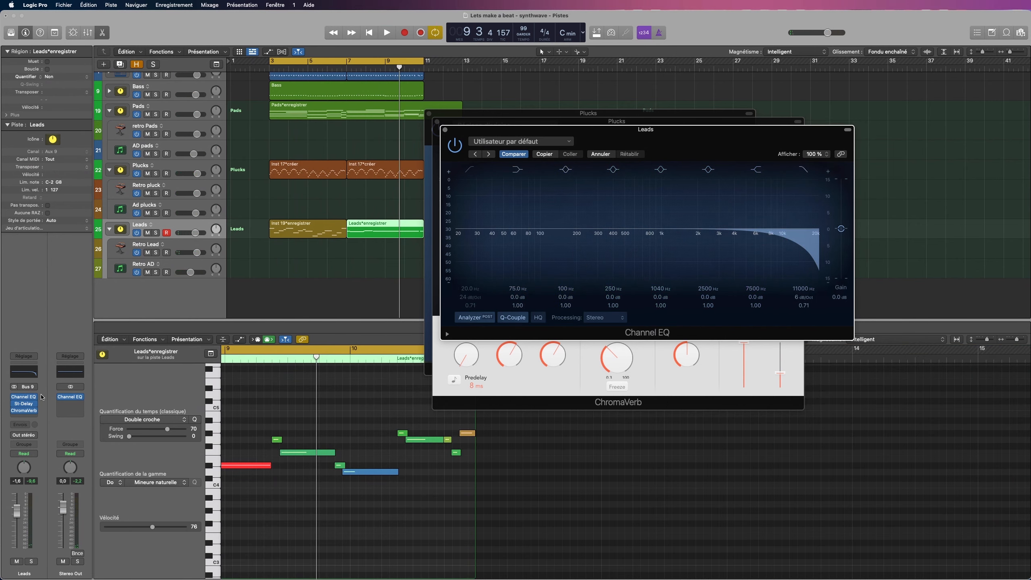
# - Insert a Direction Mixer between the Channel EQ and Stereo Delay on Leads and narrow its spread to 0.48
pyautogui.click(43, 397)
pyautogui.moveTo(65, 520)
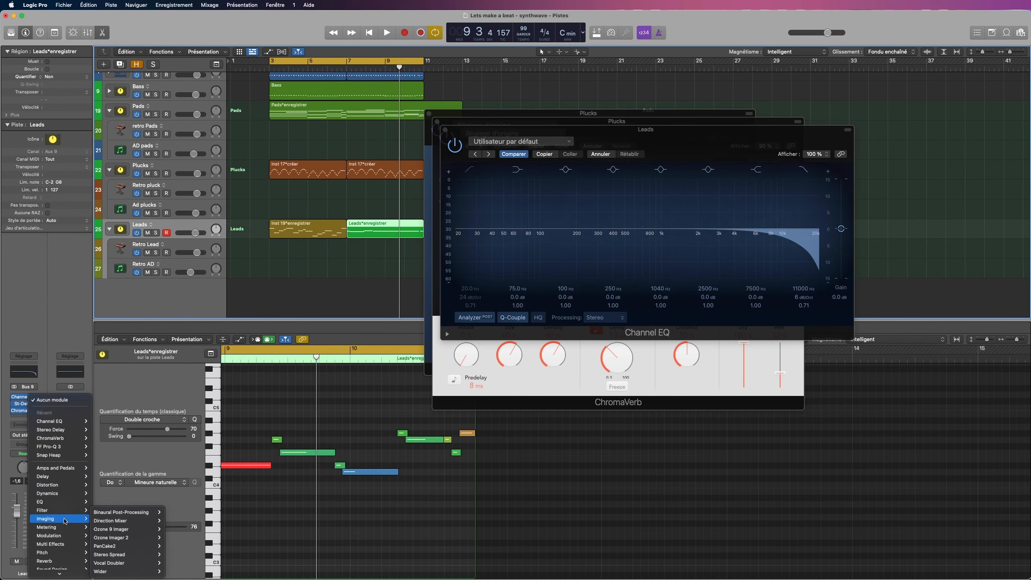
pyautogui.click(174, 520)
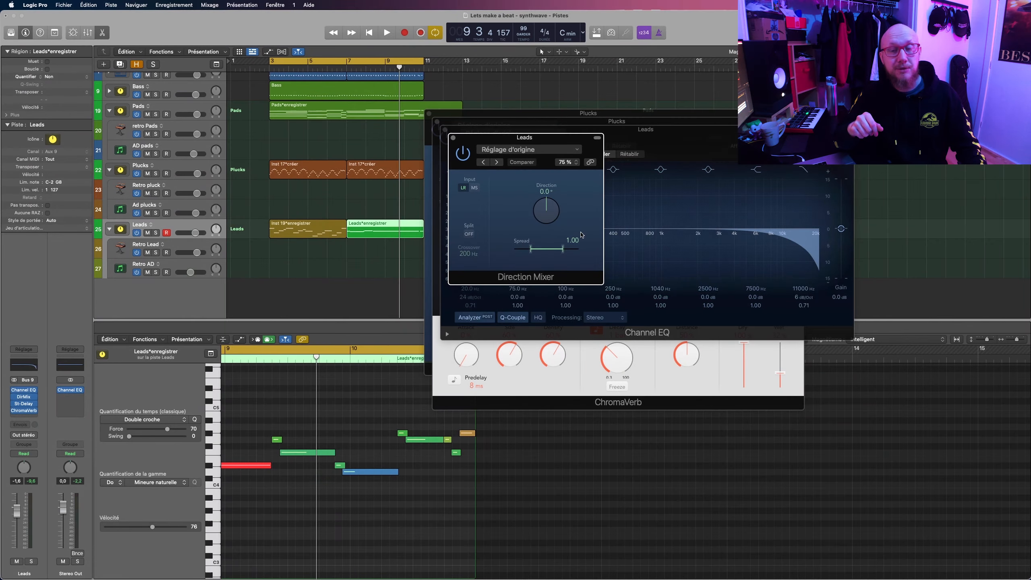
pyautogui.moveTo(564, 250); pyautogui.dragTo(555, 253)
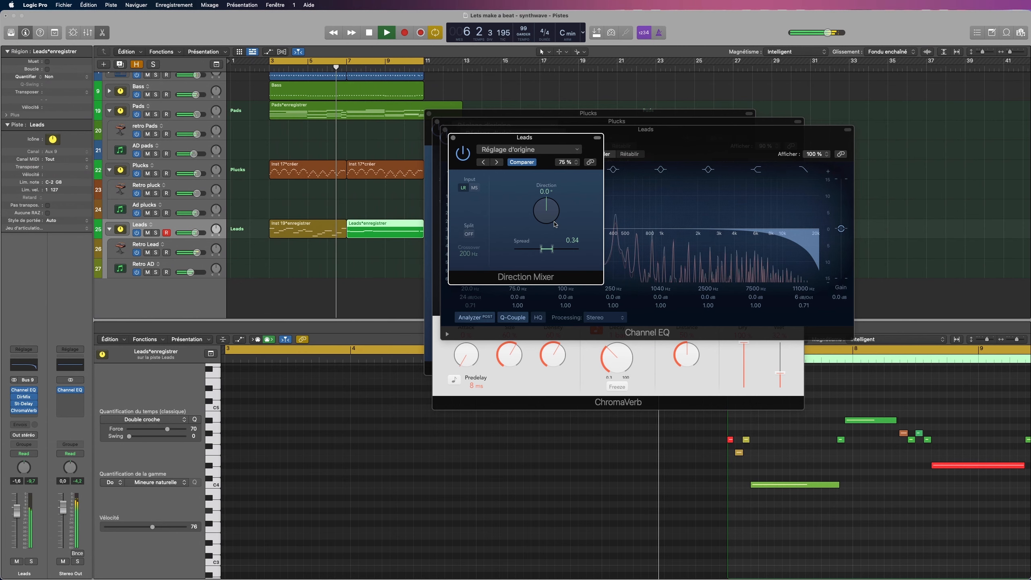
pyautogui.moveTo(555, 250); pyautogui.dragTo(554, 250)
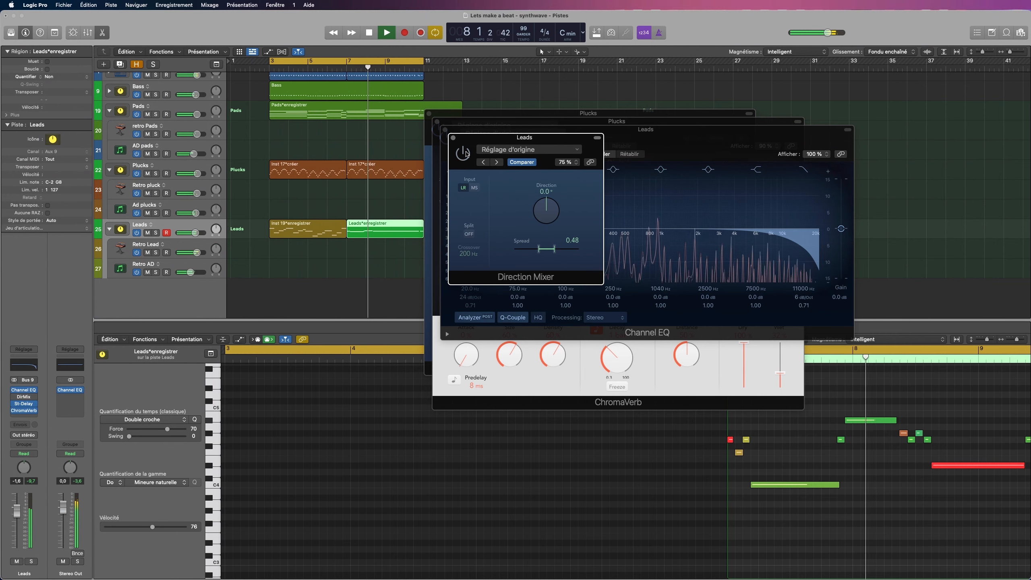
# - Set the Direction Mixer spread to 0.56 and compare the Leads with it and the Channel EQ bypassed and switched back on
pyautogui.click(463, 154)
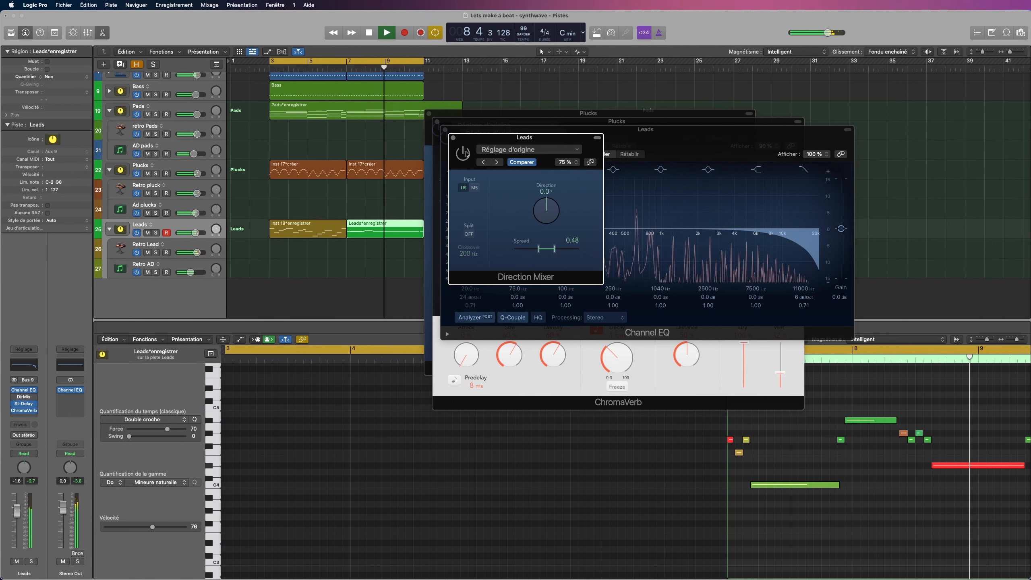
pyautogui.click(467, 153)
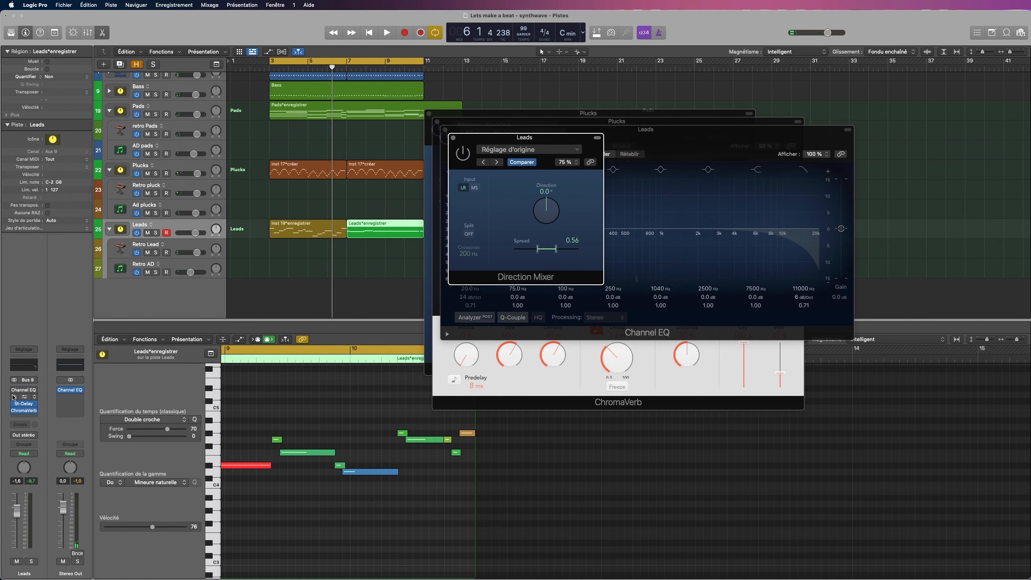
pyautogui.press('space')
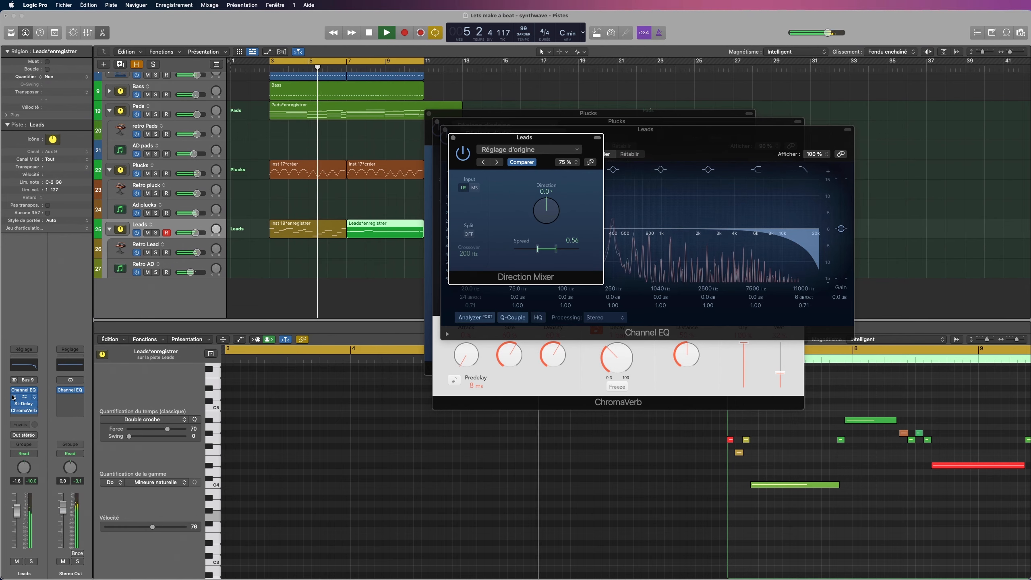
pyautogui.press('space')
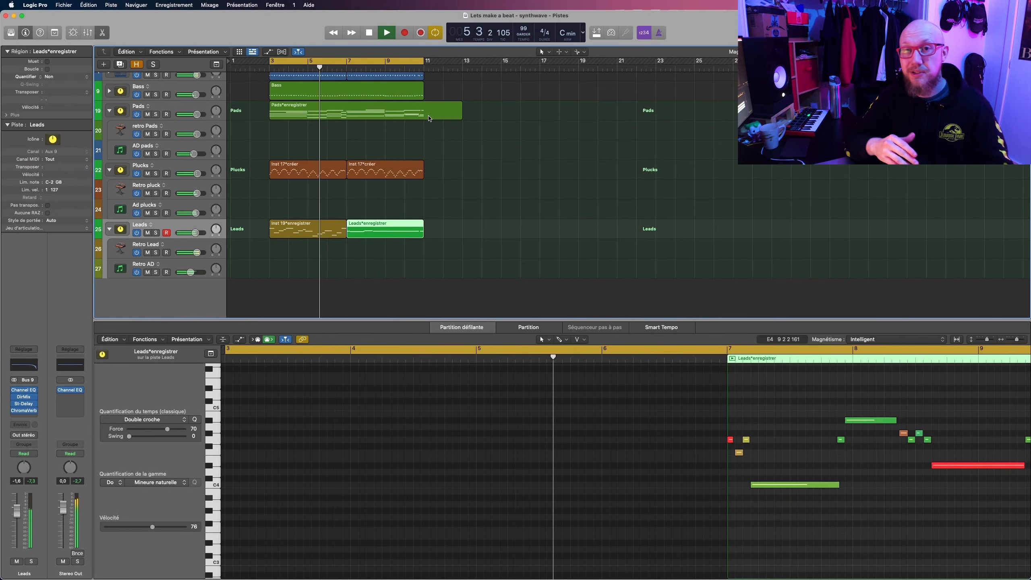
# - Bring all the tracks into view and show the mixer to review the full beat's levels and effects during playback
pyautogui.press('x')
pyautogui.scroll(1, 323, 206)
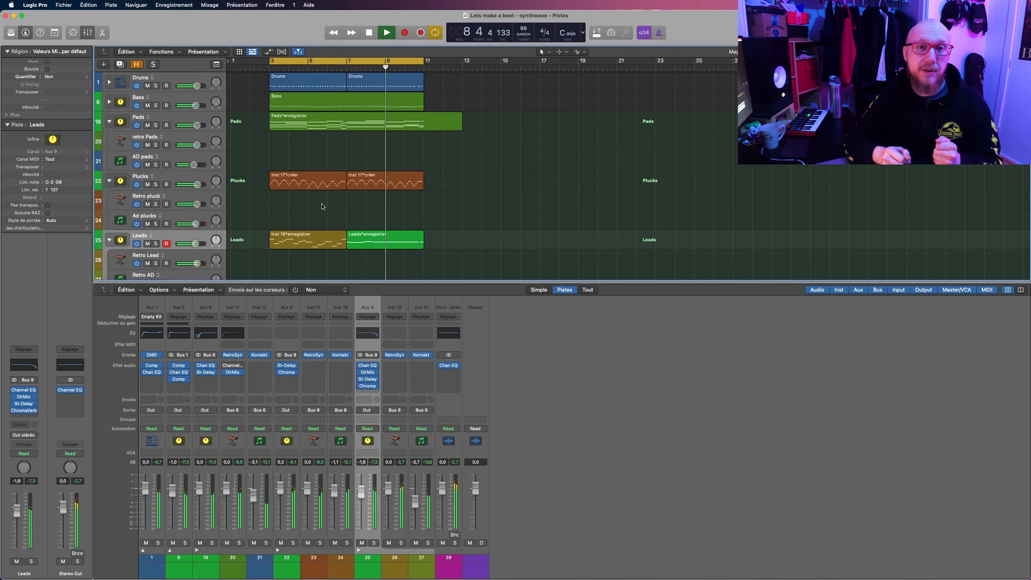
pyautogui.press('x')
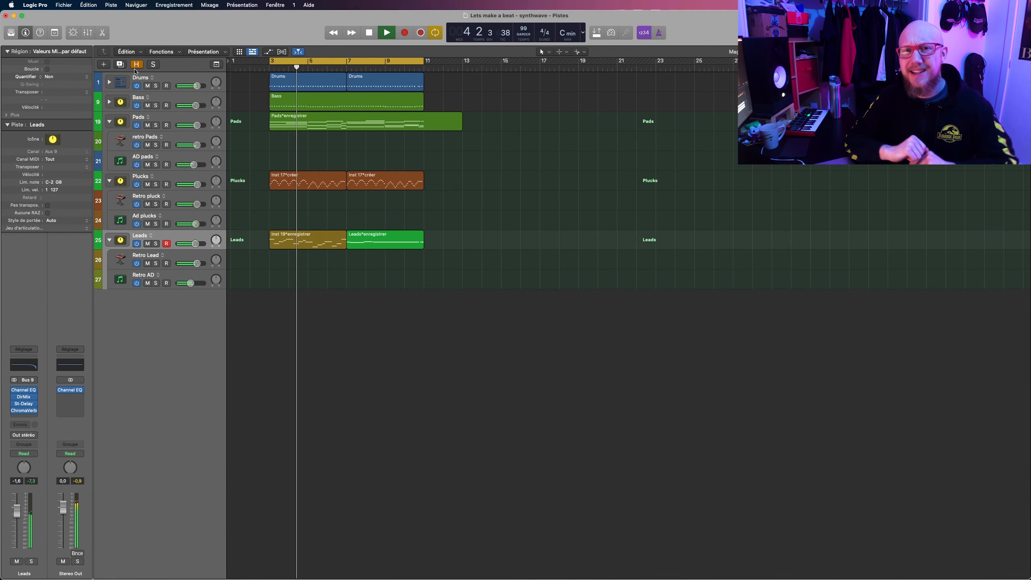
pyautogui.press('x')
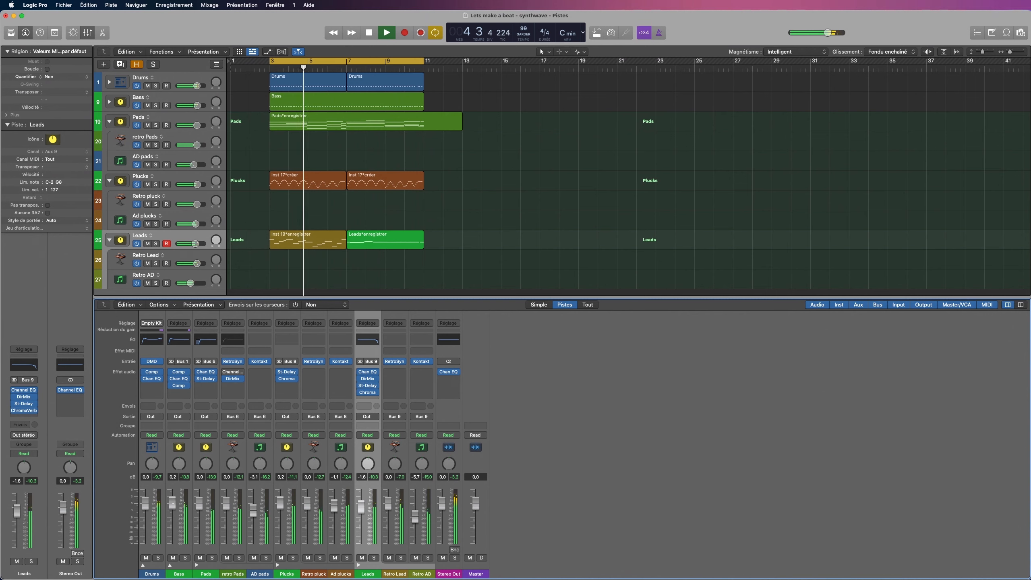